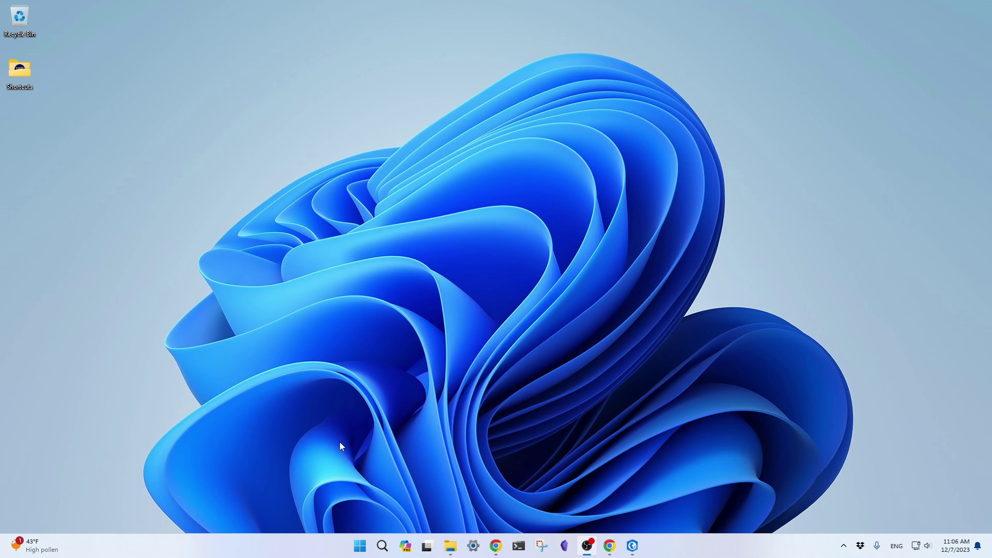
Go from the segment-geospatial repo to samgeo.gishub.org, open Examples > Arcgis, and scroll to Installation.
{"action": "left_click", "coordinate": [611, 548]}
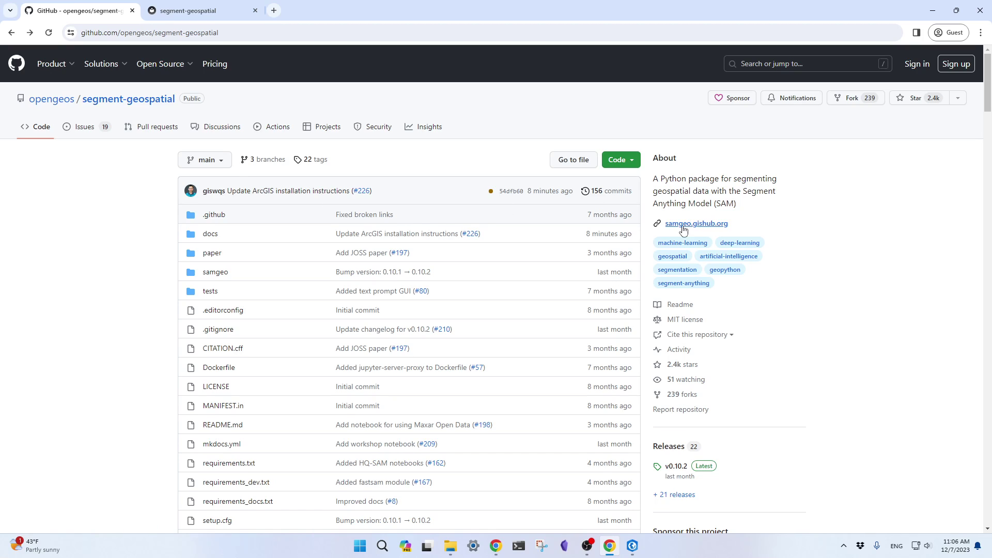
{"action": "left_click", "coordinate": [185, 11]}
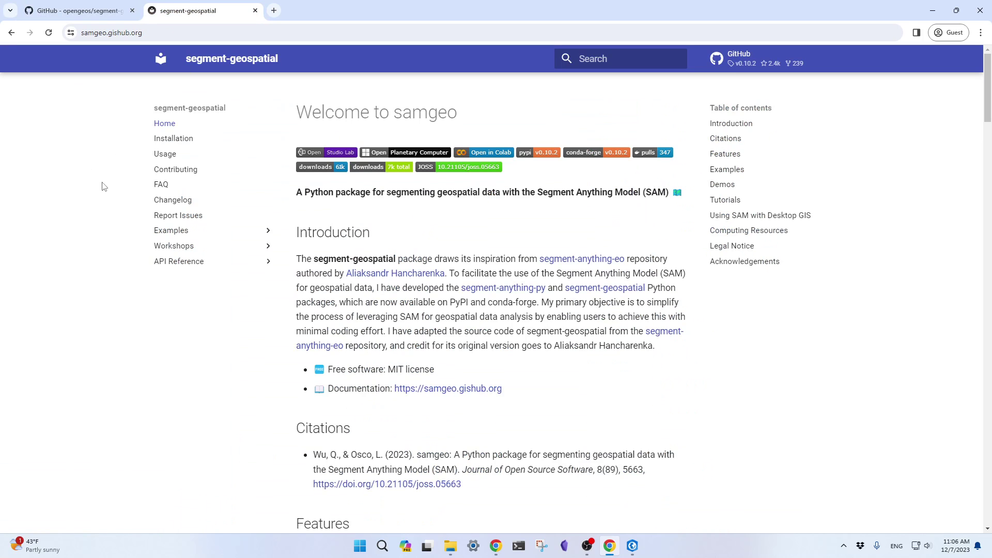
{"action": "left_click", "coordinate": [189, 235]}
{"action": "left_click", "coordinate": [177, 403]}
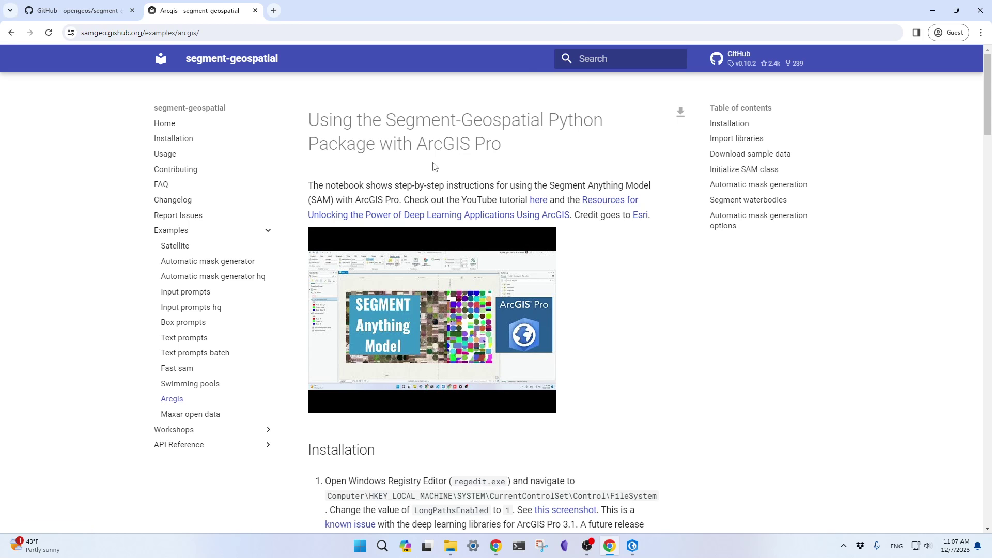
{"action": "scroll", "coordinate": [434, 166], "scroll_direction": "down", "scroll_amount": 7}
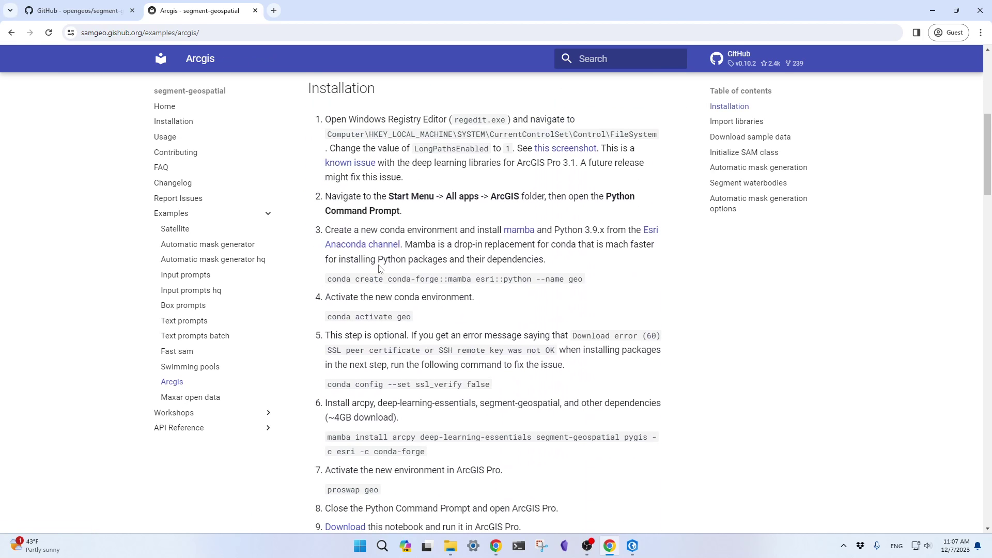
{"action": "scroll", "coordinate": [378, 265], "scroll_direction": "down", "scroll_amount": 1}
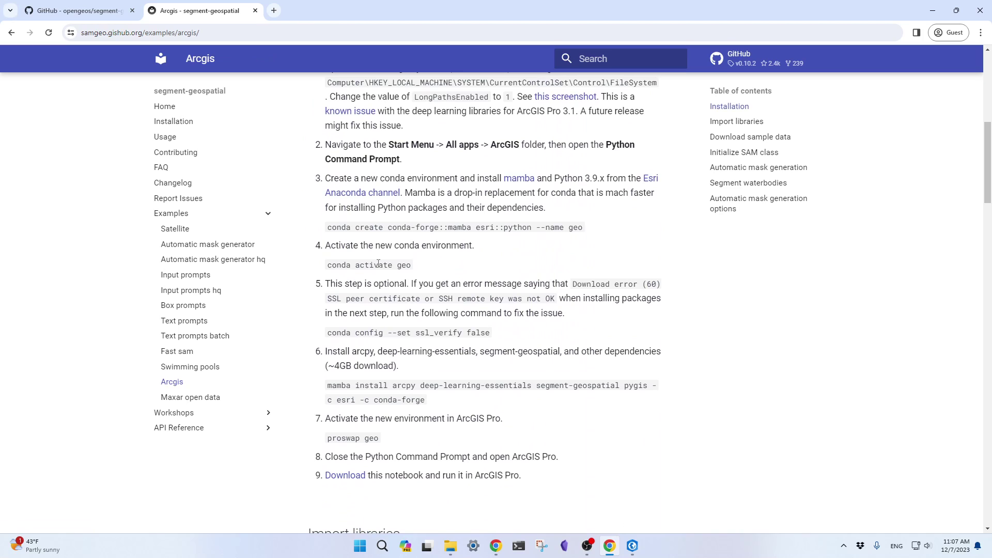
{"action": "scroll", "coordinate": [378, 264], "scroll_direction": "up", "scroll_amount": 2}
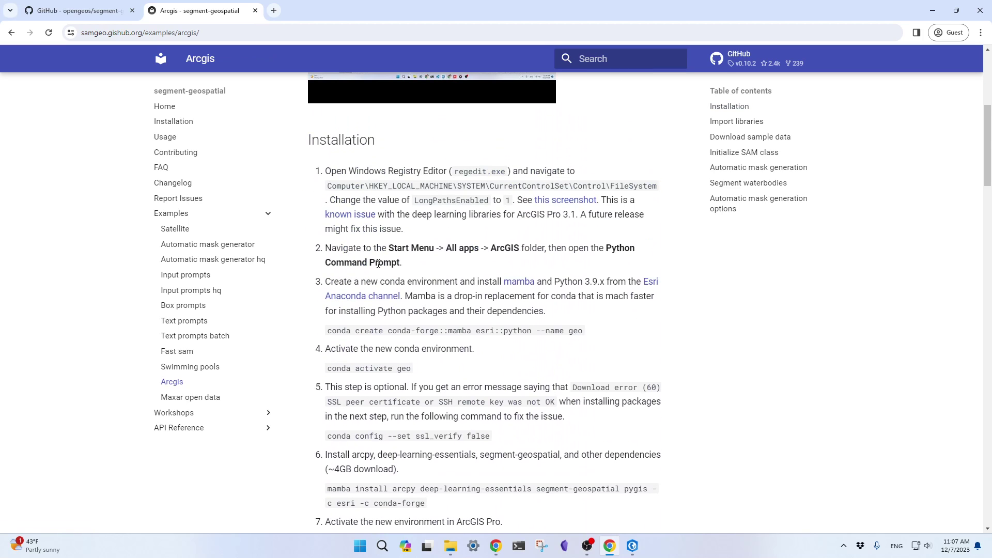
{"action": "scroll", "coordinate": [348, 238], "scroll_direction": "down", "scroll_amount": 1}
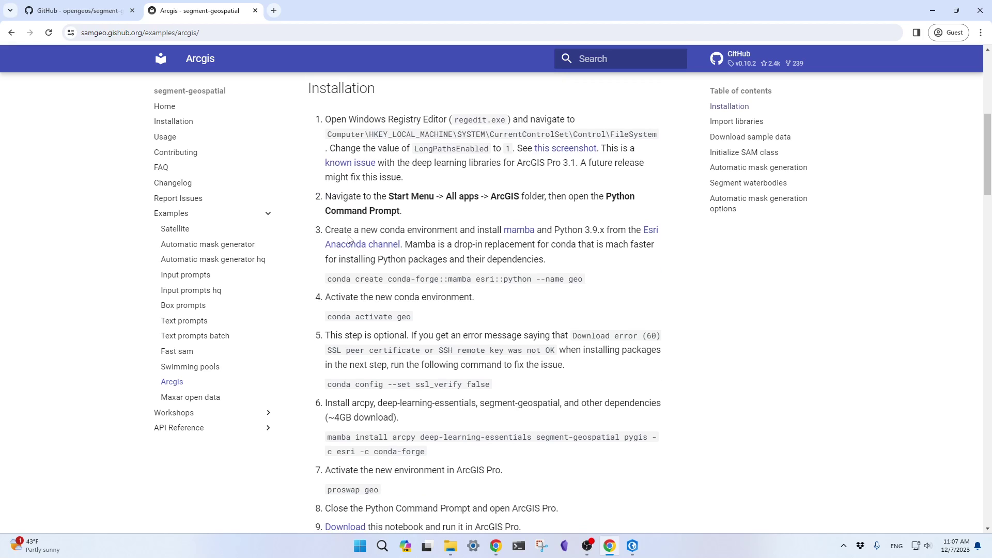
Open ArcGIS Pro's Settings > Package Manager and check the Active Environment list for arcgispro-py3.
{"action": "left_click", "coordinate": [639, 554]}
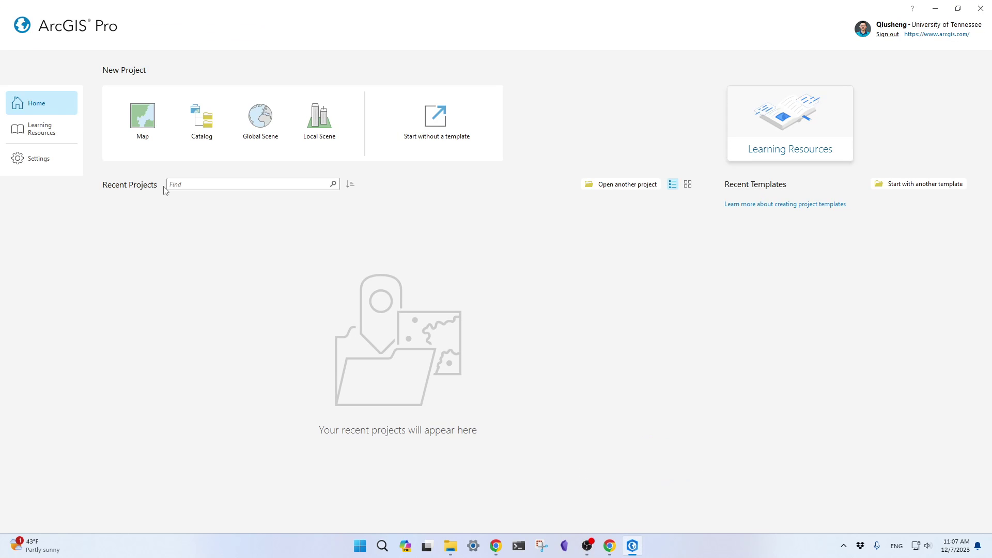
{"action": "left_click", "coordinate": [45, 163]}
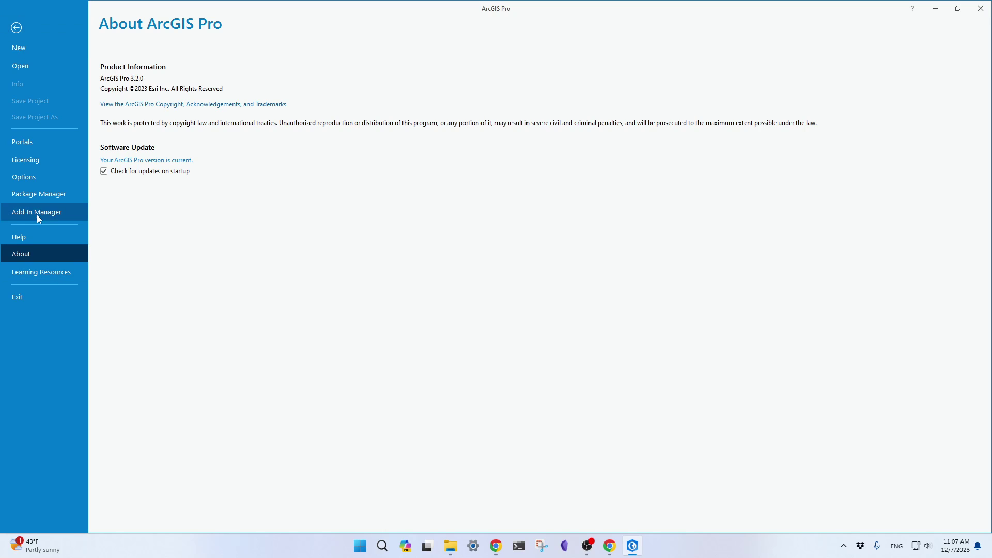
{"action": "left_click", "coordinate": [38, 198]}
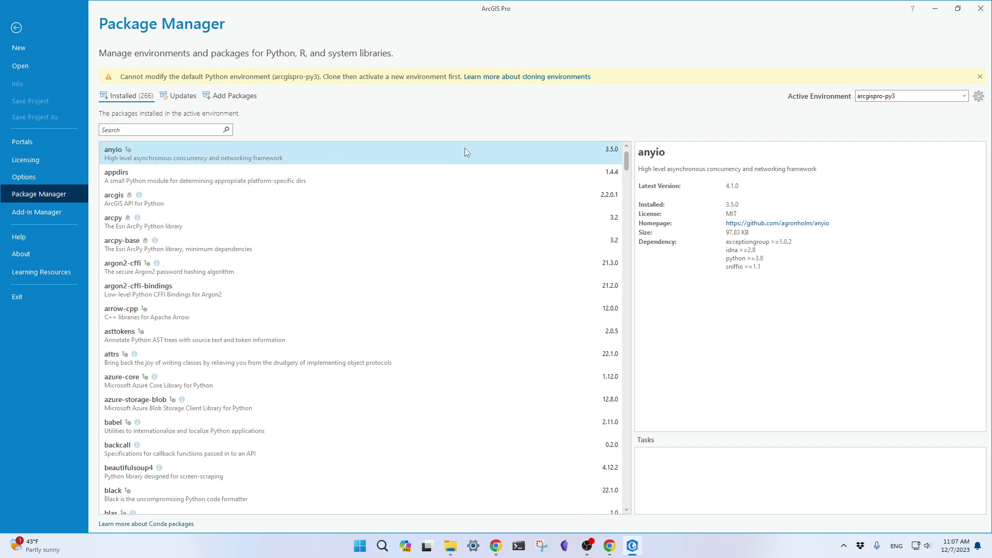
{"action": "left_click", "coordinate": [944, 98]}
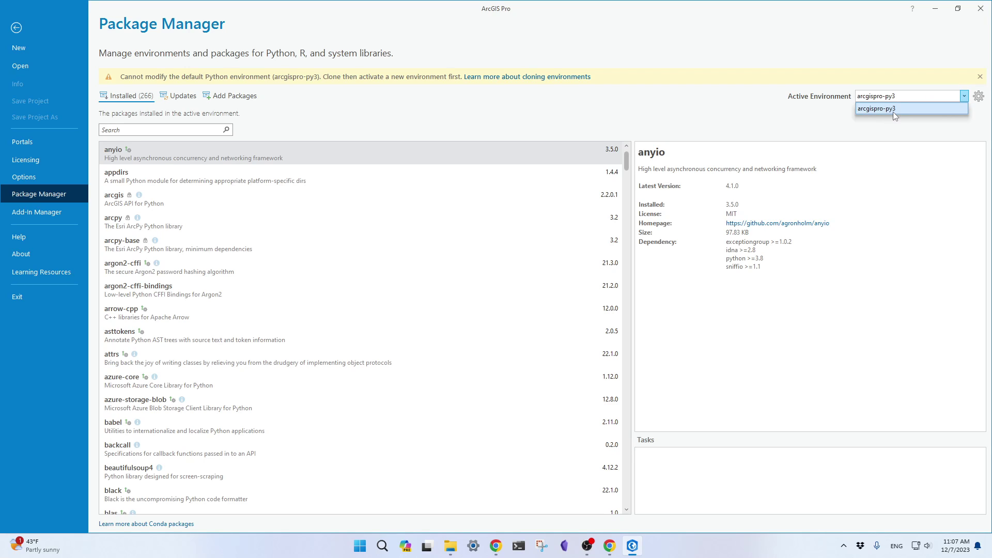
{"action": "left_click", "coordinate": [946, 109]}
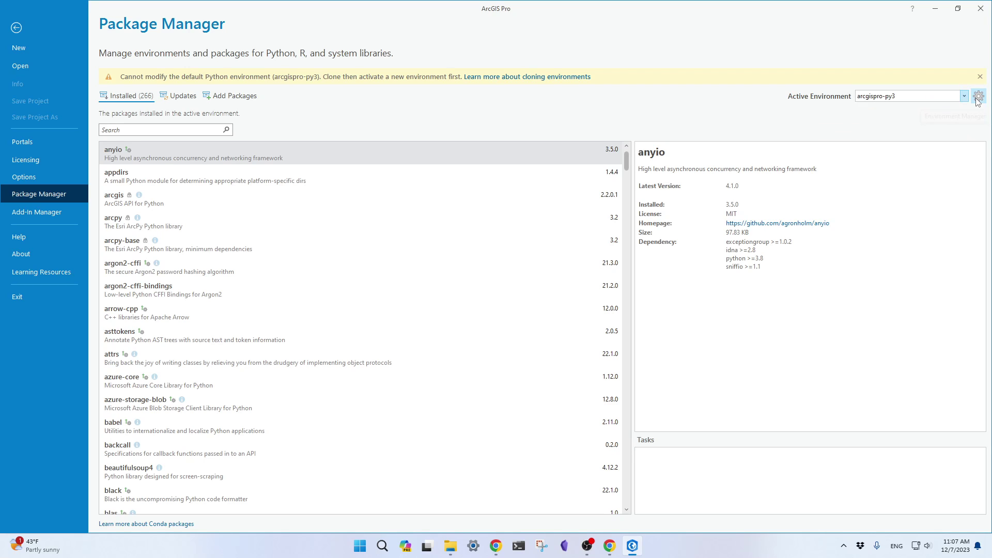
Review the arcgispro-py3 actions in Environment Manager, close it, and go back to the start page.
{"action": "left_click", "coordinate": [978, 98]}
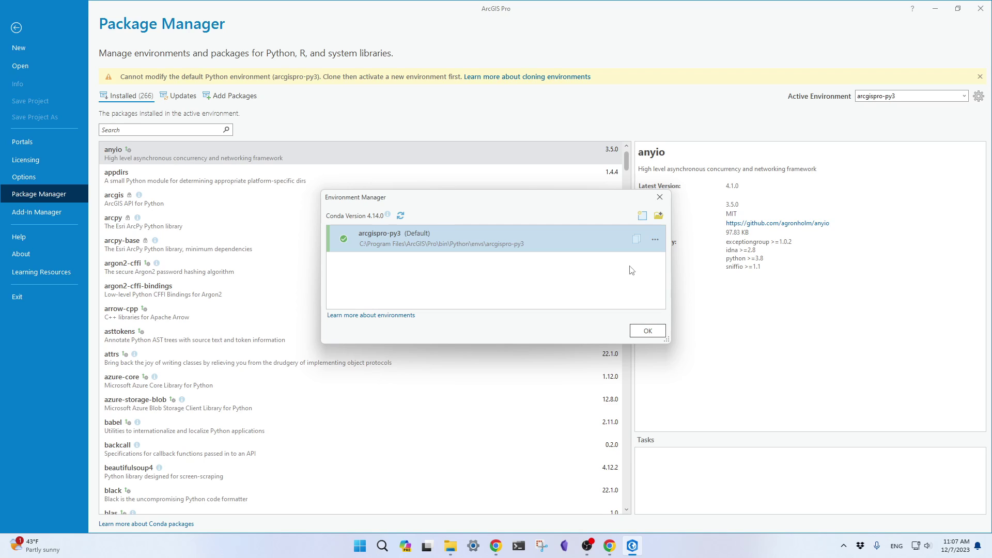
{"action": "left_click", "coordinate": [656, 239]}
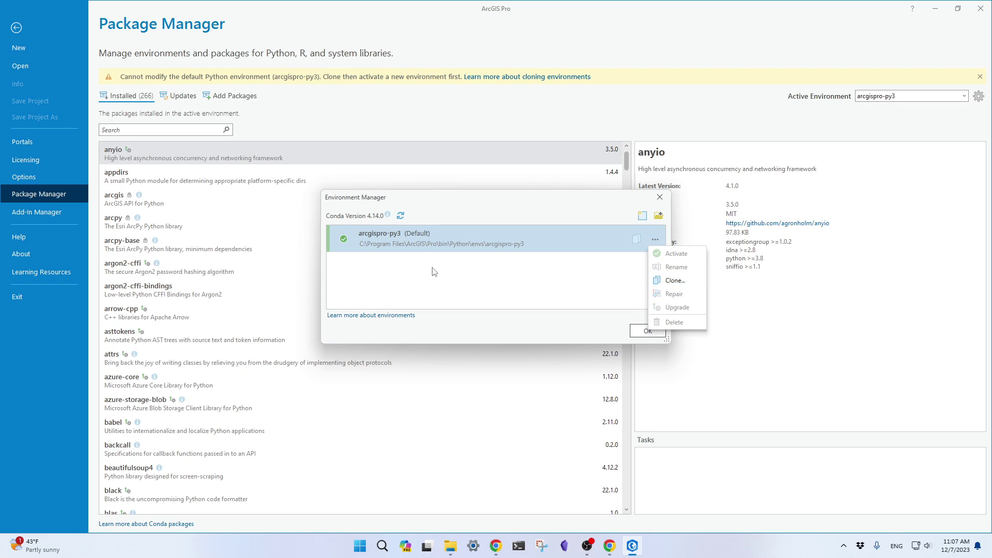
{"action": "left_click", "coordinate": [641, 333]}
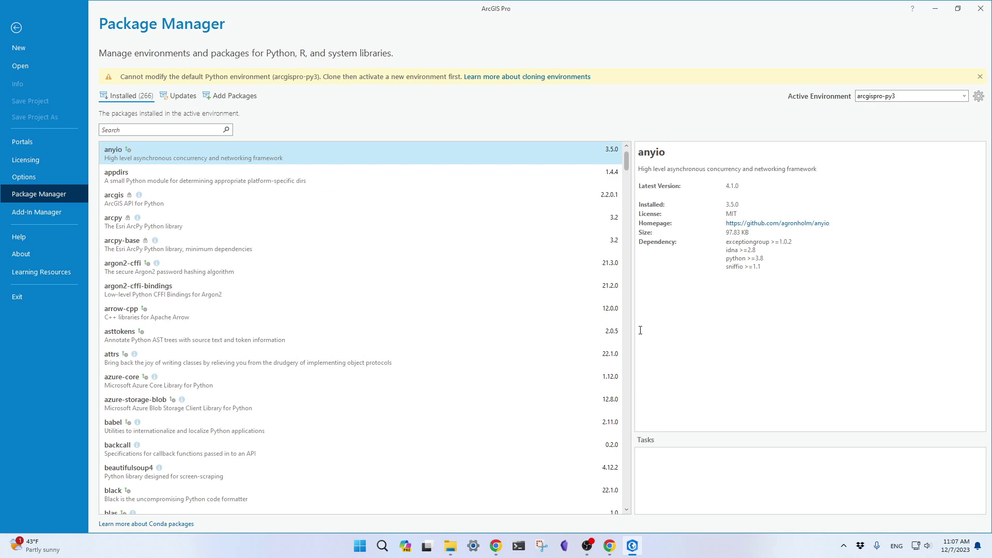
{"action": "left_click", "coordinate": [18, 29]}
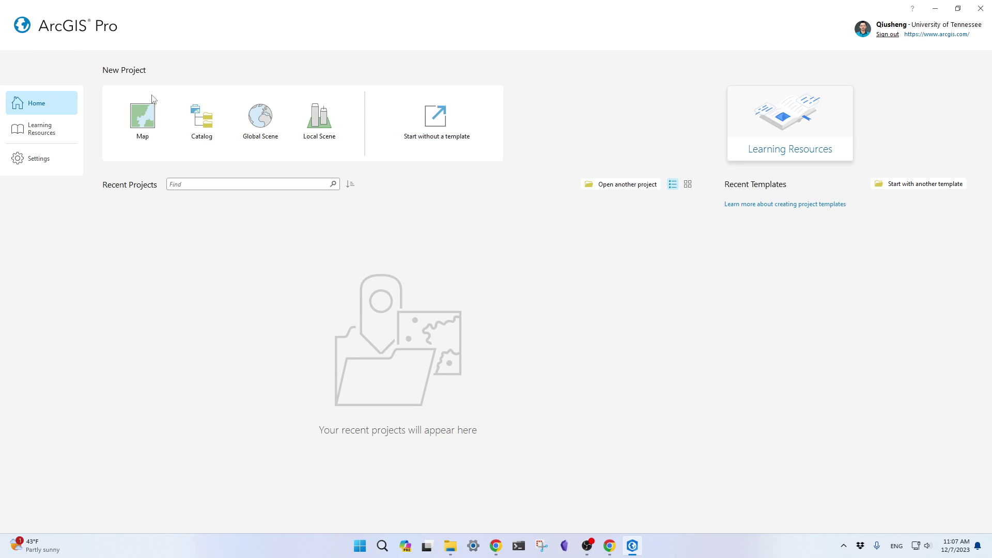
Return to the browser's ArcGIS installation steps, highlighting step 1's registry text and steps 2–6 to read them.
{"action": "left_click", "coordinate": [609, 546]}
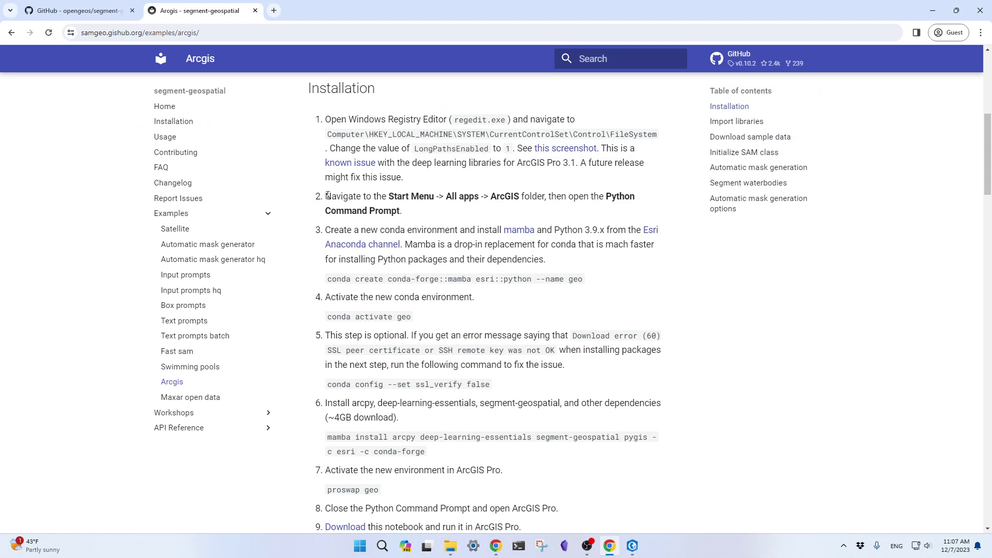
{"action": "scroll", "coordinate": [408, 194], "scroll_direction": "up", "scroll_amount": 1}
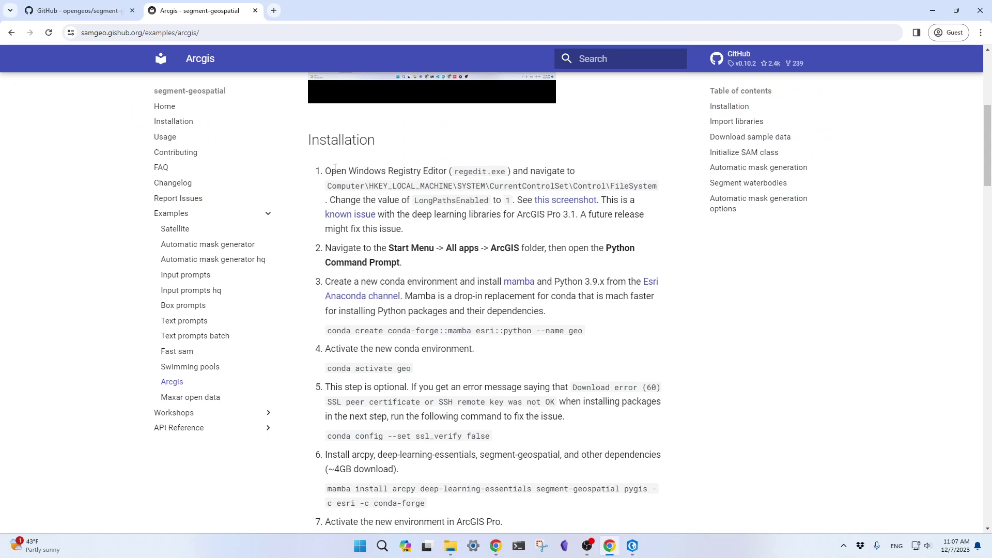
{"action": "left_click_drag", "start_coordinate": [326, 168], "coordinate": [413, 232]}
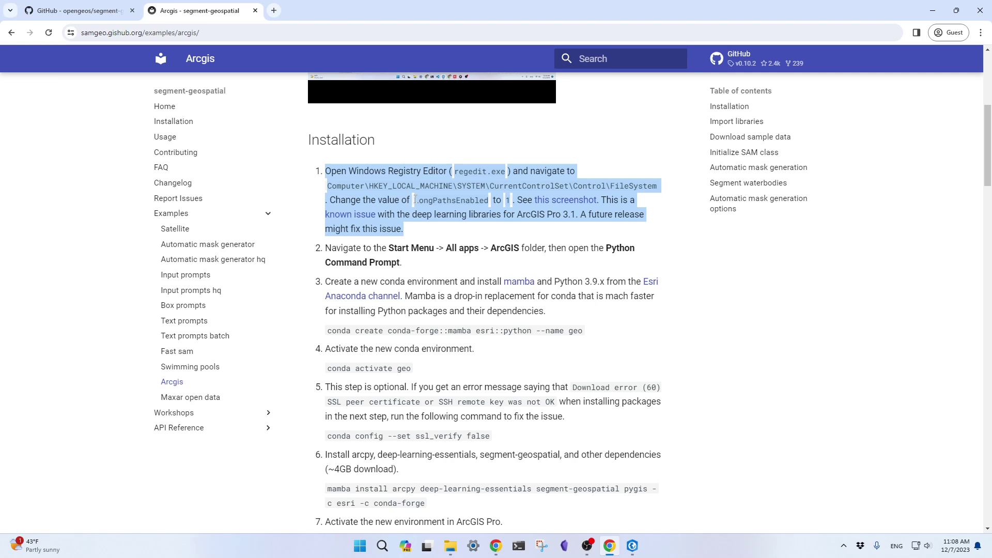
{"action": "left_click", "coordinate": [421, 230]}
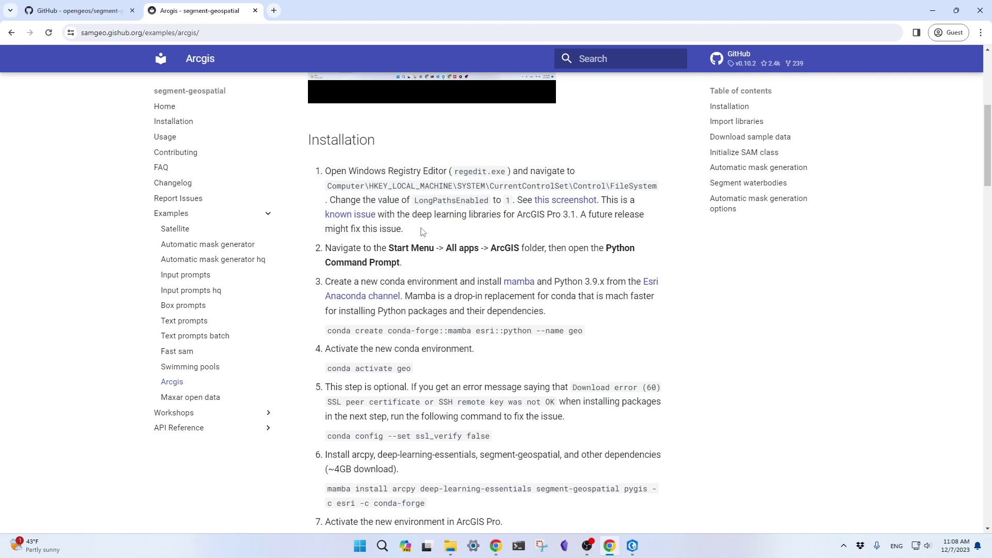
{"action": "left_click_drag", "start_coordinate": [413, 228], "coordinate": [326, 170]}
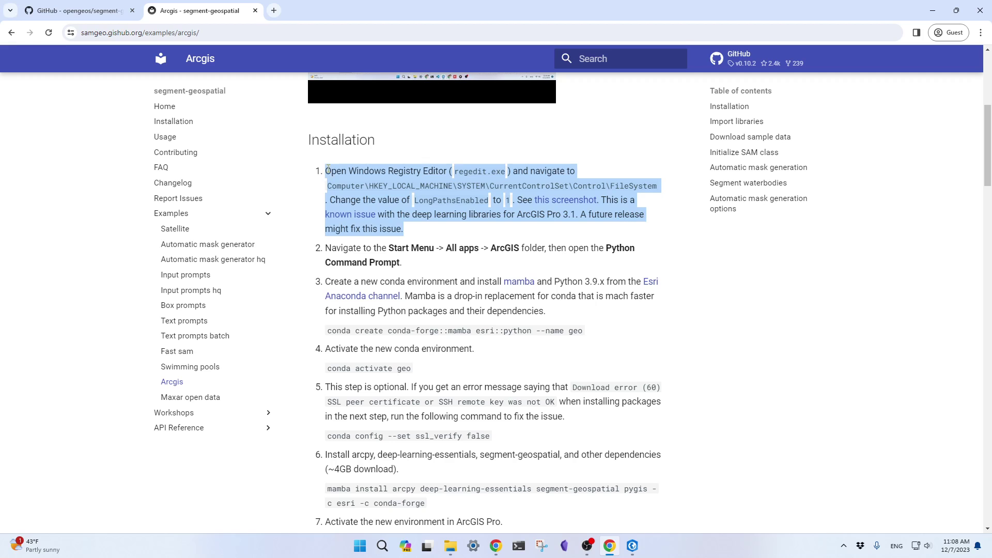
{"action": "left_click", "coordinate": [441, 264]}
{"action": "scroll", "coordinate": [441, 265], "scroll_direction": "down", "scroll_amount": 2}
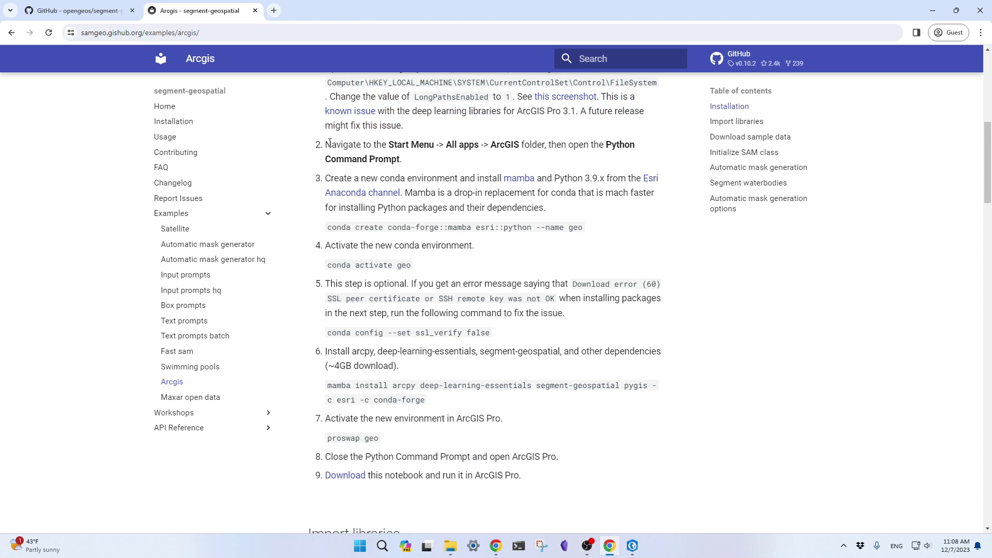
{"action": "left_click_drag", "start_coordinate": [330, 143], "coordinate": [619, 385]}
{"action": "left_click", "coordinate": [510, 343]}
Launch Python Command Prompt from the ArcGIS folder in the Start menu's All apps list.
{"action": "left_click", "coordinate": [360, 546]}
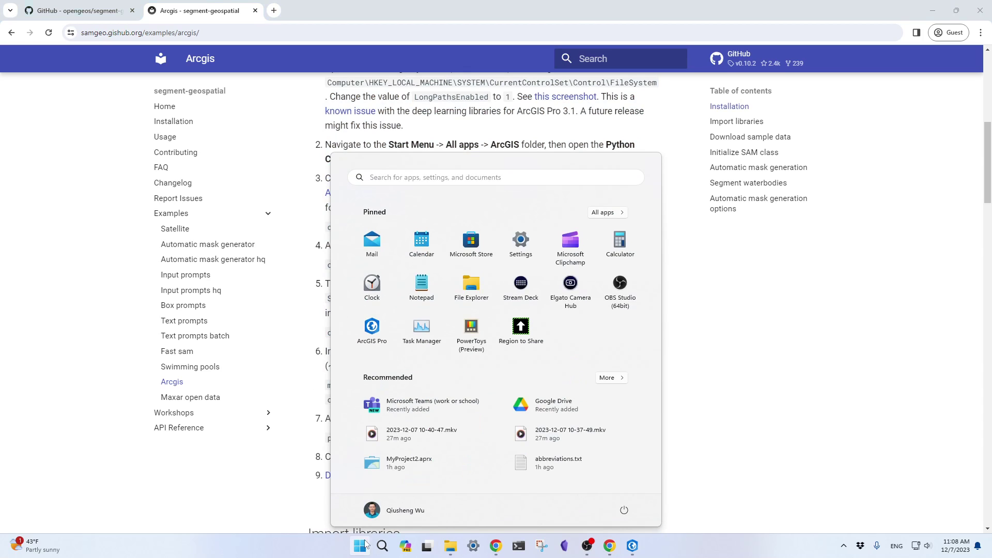
{"action": "left_click", "coordinate": [611, 213]}
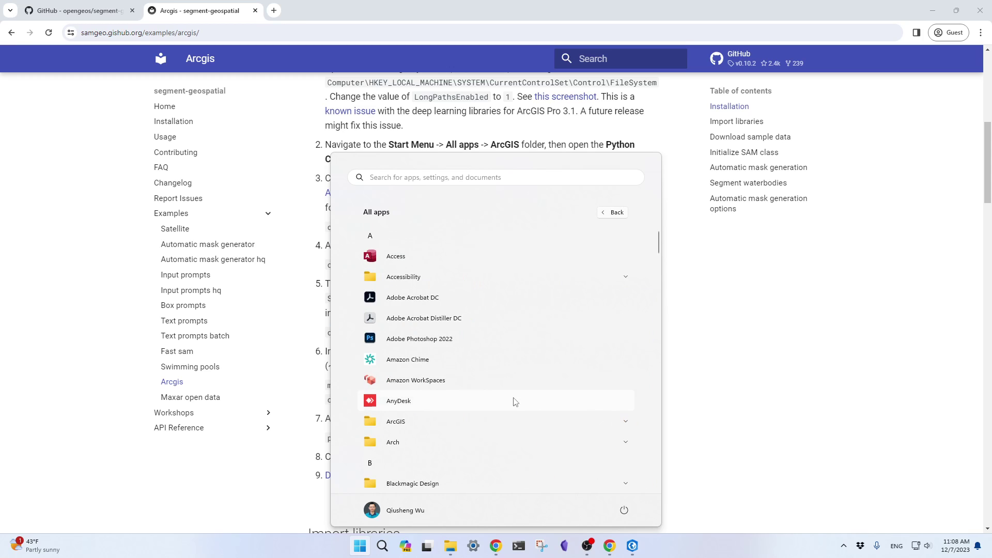
{"action": "scroll", "coordinate": [515, 402], "scroll_direction": "down", "scroll_amount": 1}
{"action": "left_click", "coordinate": [515, 383]}
{"action": "scroll", "coordinate": [516, 374], "scroll_direction": "down", "scroll_amount": 5}
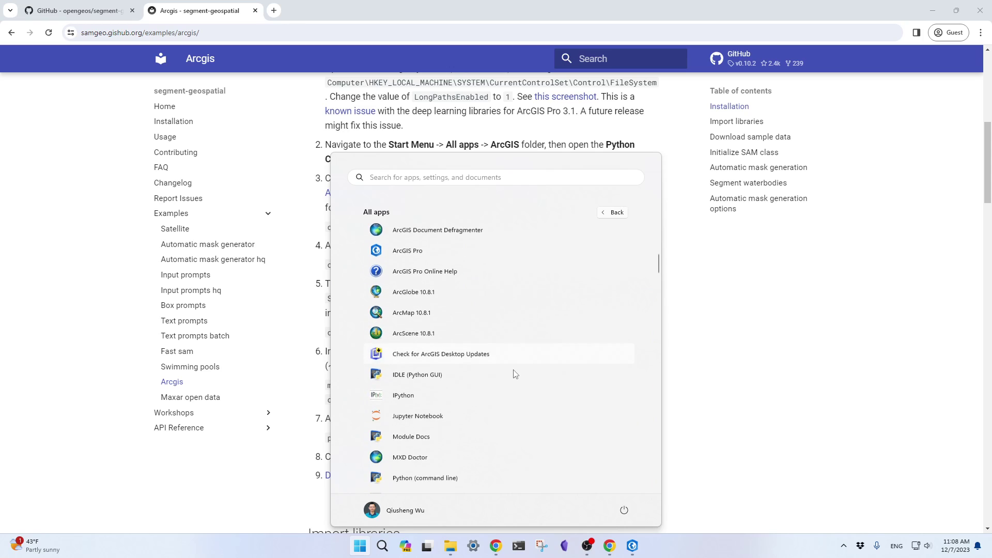
{"action": "scroll", "coordinate": [515, 374], "scroll_direction": "down", "scroll_amount": 1}
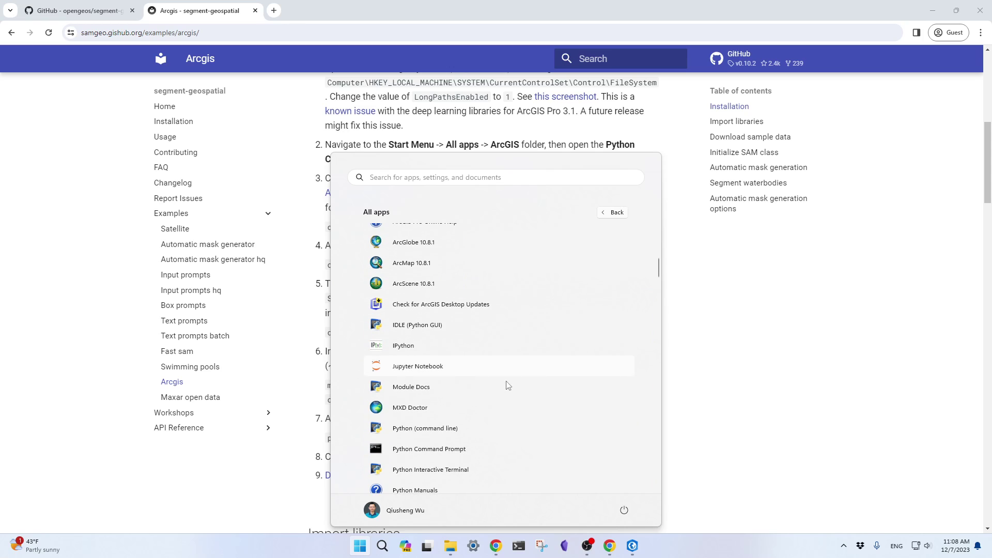
{"action": "left_click", "coordinate": [429, 448]}
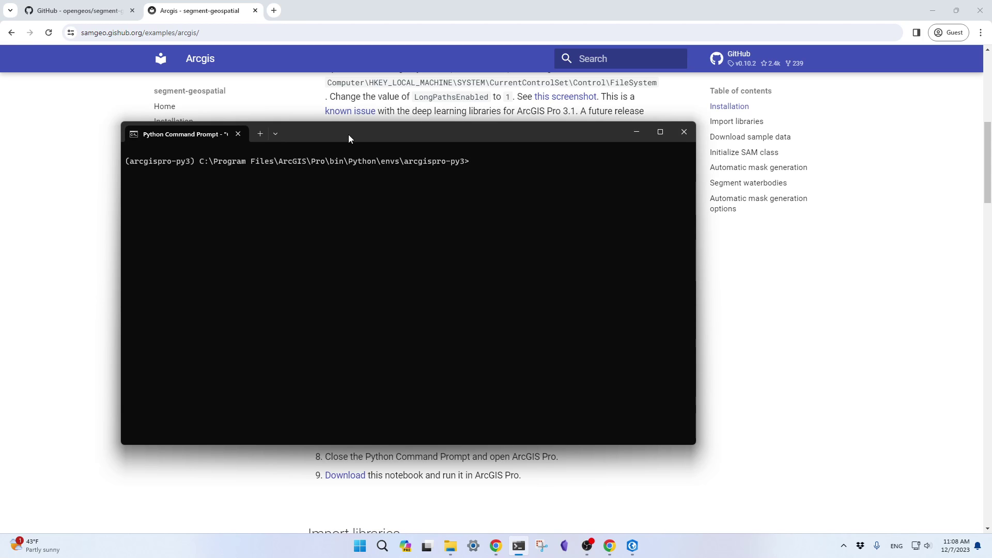
Move the Python Command Prompt window lower and toward the left of the screen.
{"action": "left_click_drag", "start_coordinate": [349, 135], "coordinate": [460, 281]}
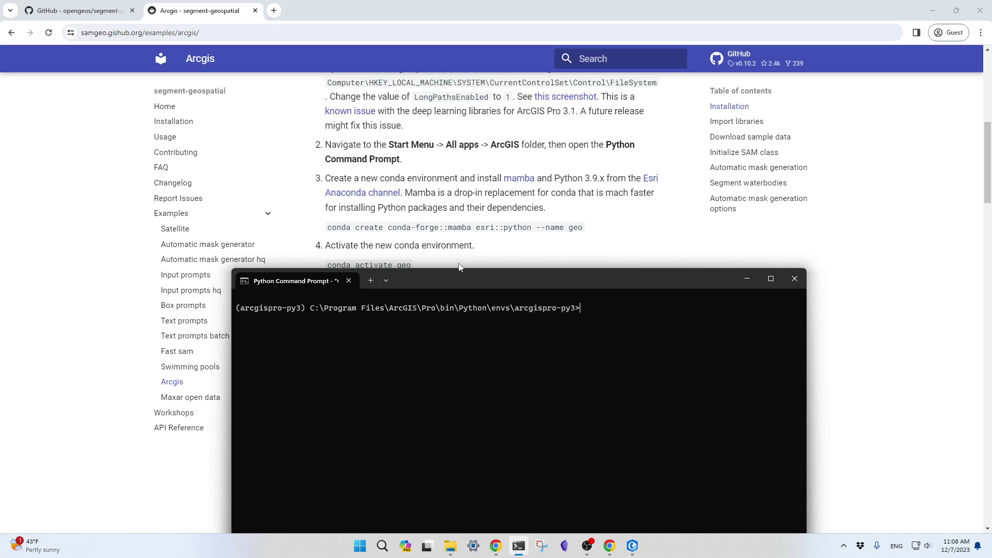
{"action": "left_click_drag", "start_coordinate": [465, 277], "coordinate": [271, 268]}
Reopen ArcGIS Pro's Package Manager, view arcgispro-py3's environment options without cloning, and close the list.
{"action": "left_click", "coordinate": [635, 551]}
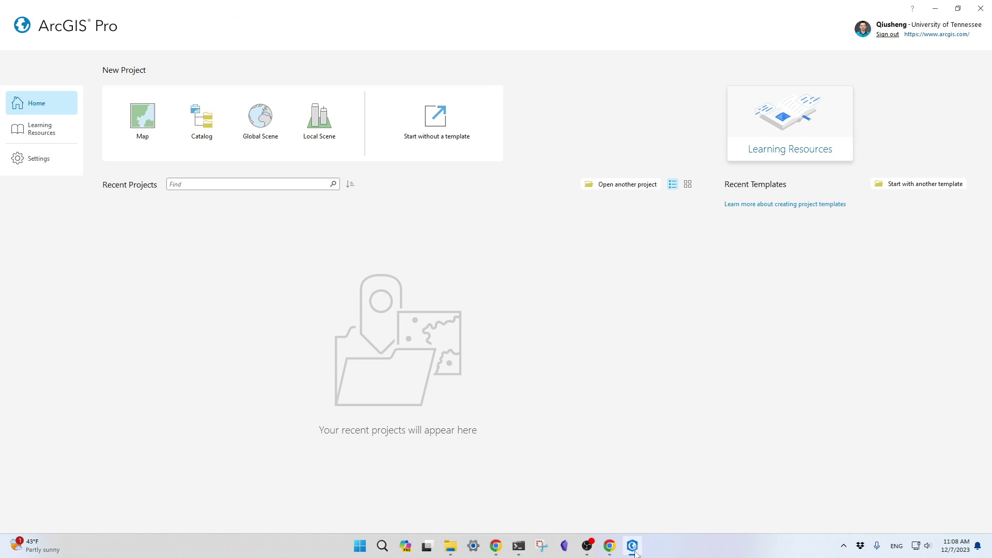
{"action": "left_click", "coordinate": [45, 165]}
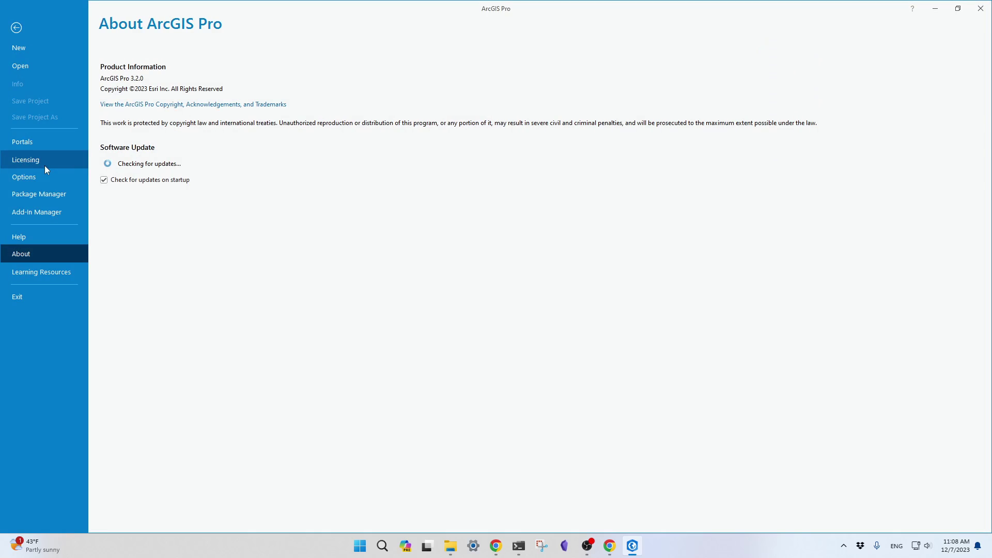
{"action": "left_click", "coordinate": [42, 194]}
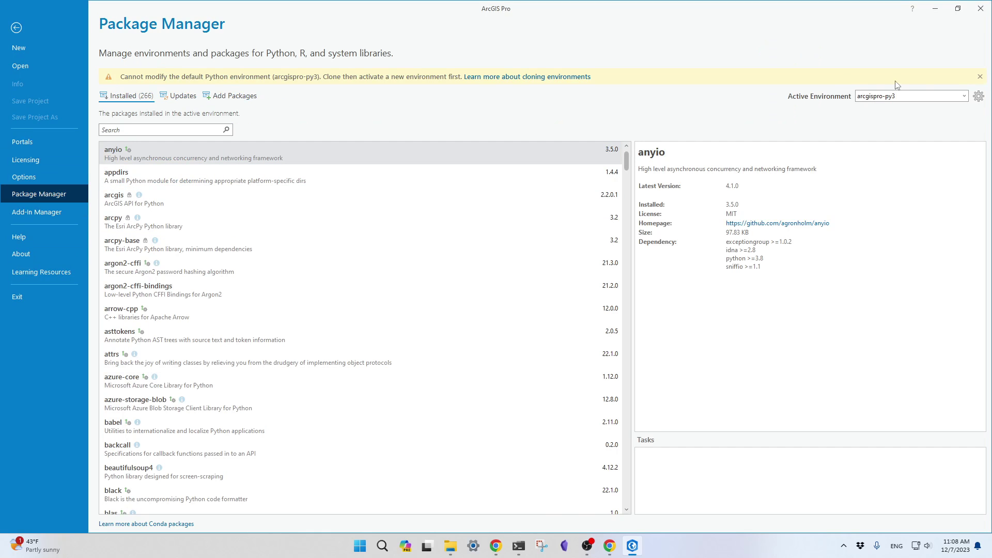
{"action": "left_click", "coordinate": [977, 96]}
{"action": "left_click", "coordinate": [655, 240]}
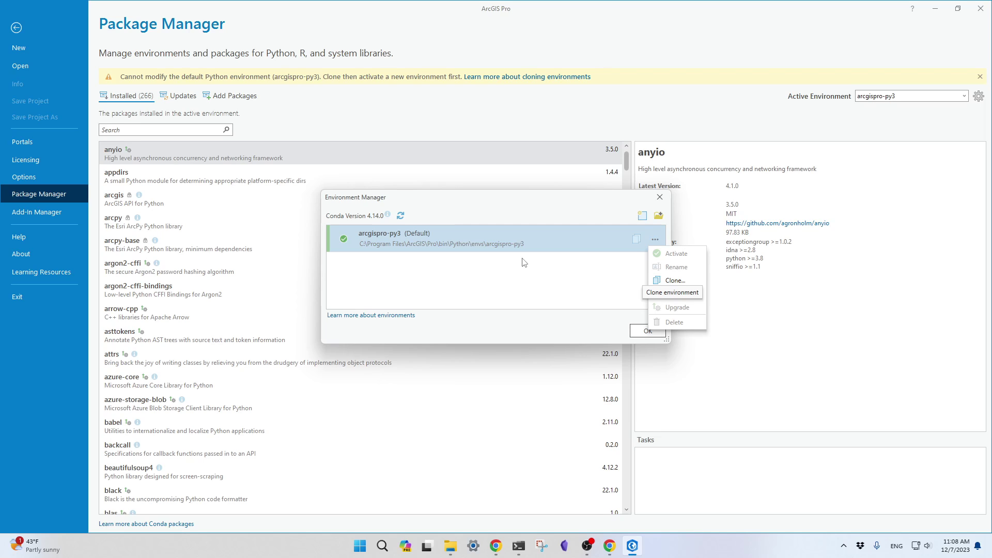
{"action": "left_click", "coordinate": [556, 281]}
{"action": "left_click", "coordinate": [647, 330]}
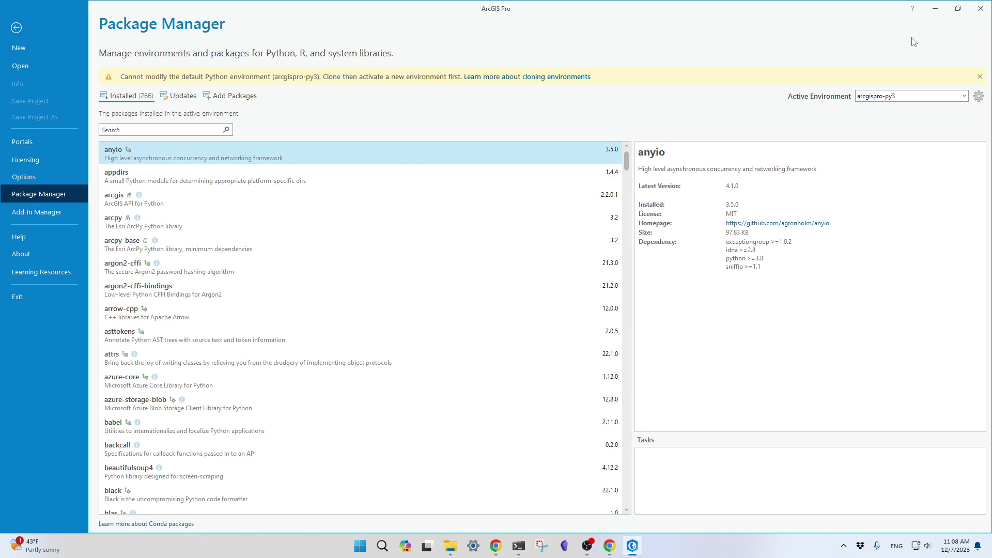
Copy the docs' conda create command for the geo environment into Python Command Prompt and run it.
{"action": "left_click", "coordinate": [937, 9]}
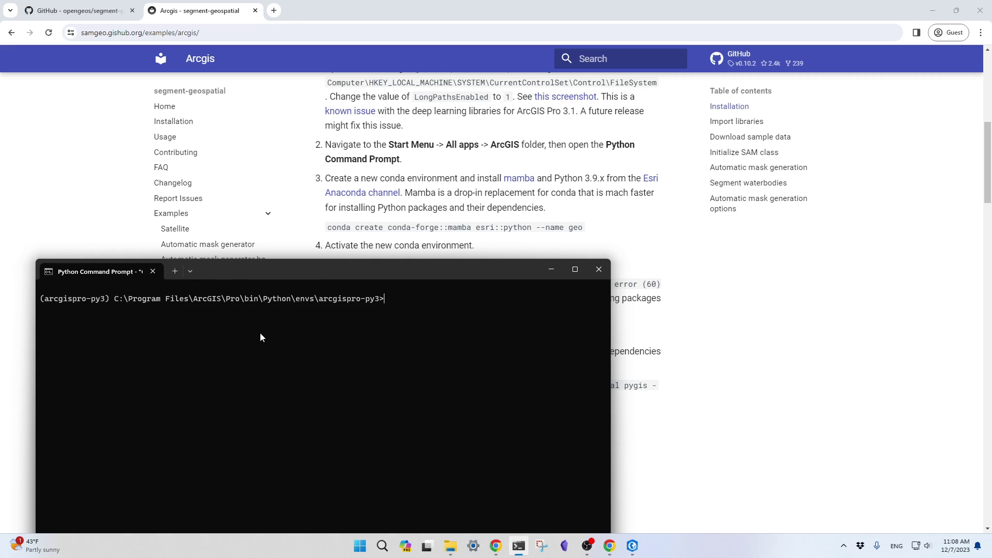
{"action": "left_click", "coordinate": [345, 240]}
{"action": "triple_click", "coordinate": [350, 227]}
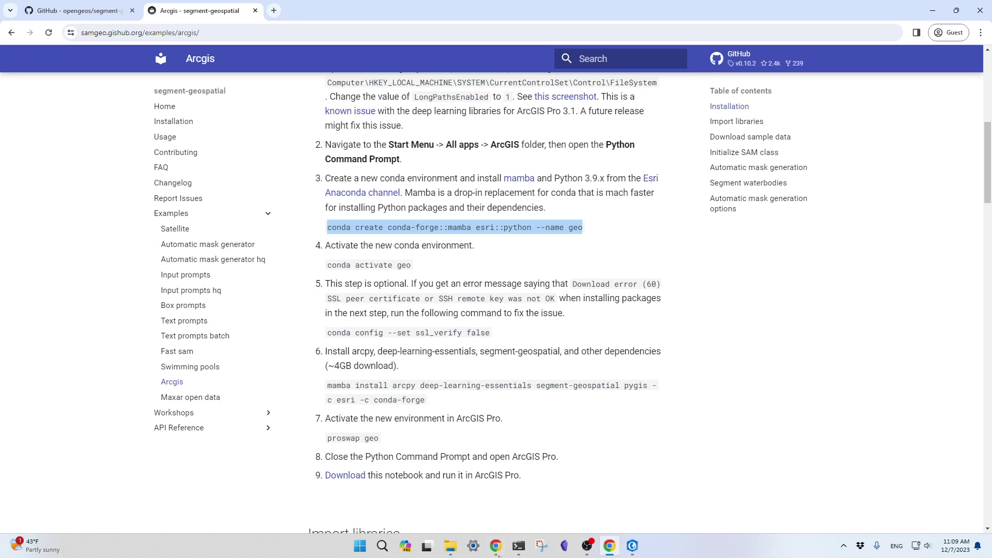
{"action": "left_click", "coordinate": [518, 546]}
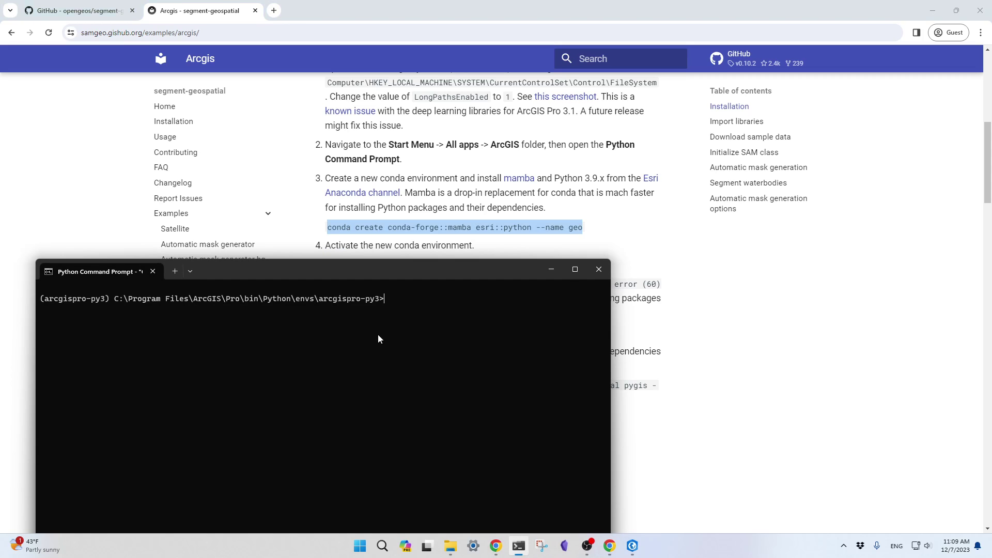
{"action": "type", "text": "conda create conda-forge::mamba esri::python --name geo"}
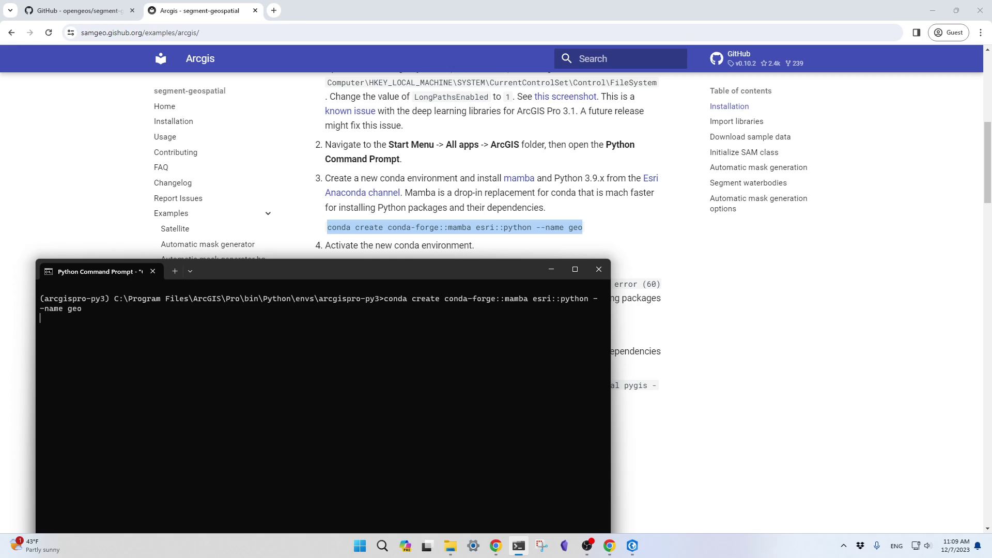
{"action": "left_click_drag", "start_coordinate": [356, 281], "coordinate": [428, 284]}
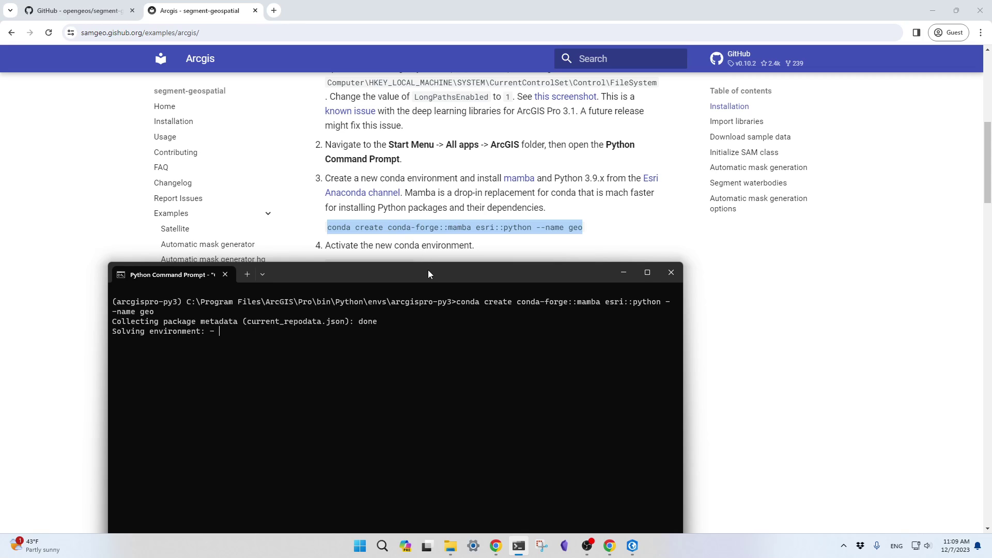
{"action": "left_click_drag", "start_coordinate": [428, 270], "coordinate": [378, 356]}
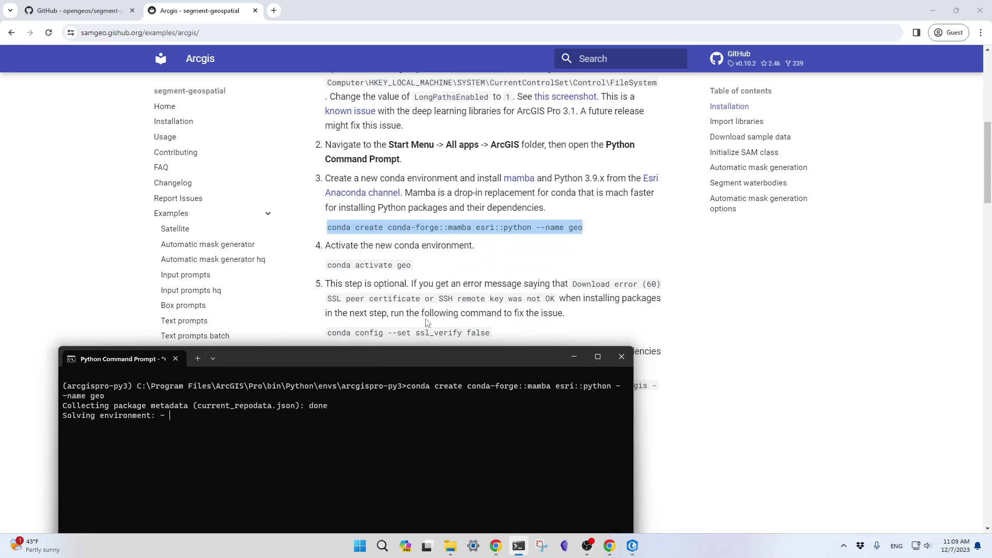
{"action": "scroll", "coordinate": [429, 285], "scroll_direction": "down", "scroll_amount": 1}
{"action": "scroll", "coordinate": [429, 285], "scroll_direction": "down", "scroll_amount": 2}
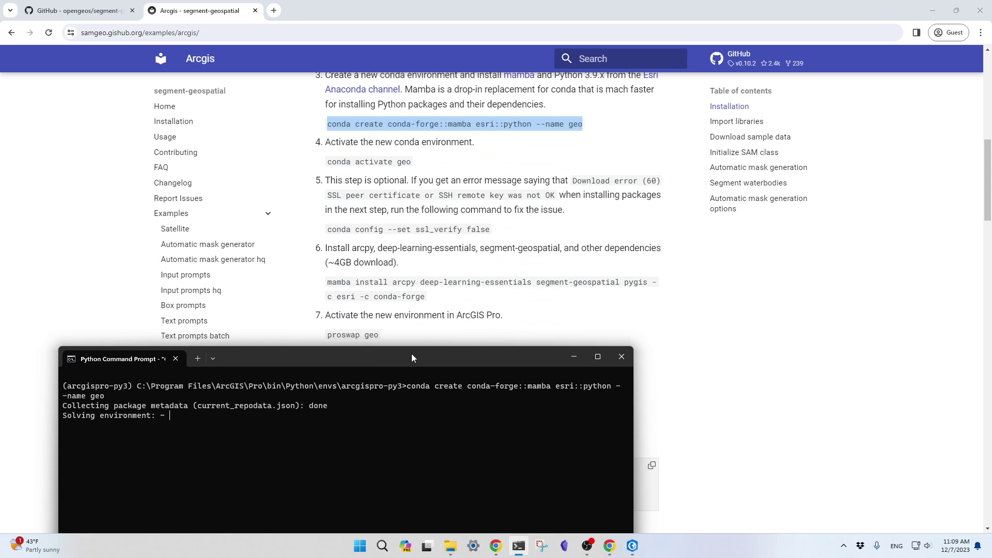
{"action": "left_click_drag", "start_coordinate": [411, 354], "coordinate": [384, 201]}
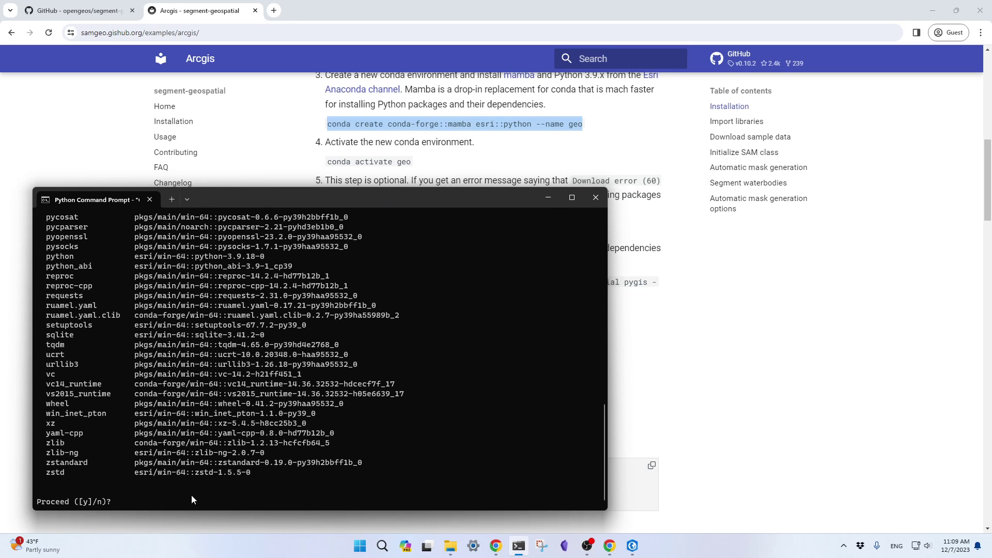
Answer y at the Proceed prompt to install the geo environment's packages.
{"action": "type", "text": "y"}
{"action": "key", "text": "Return"}
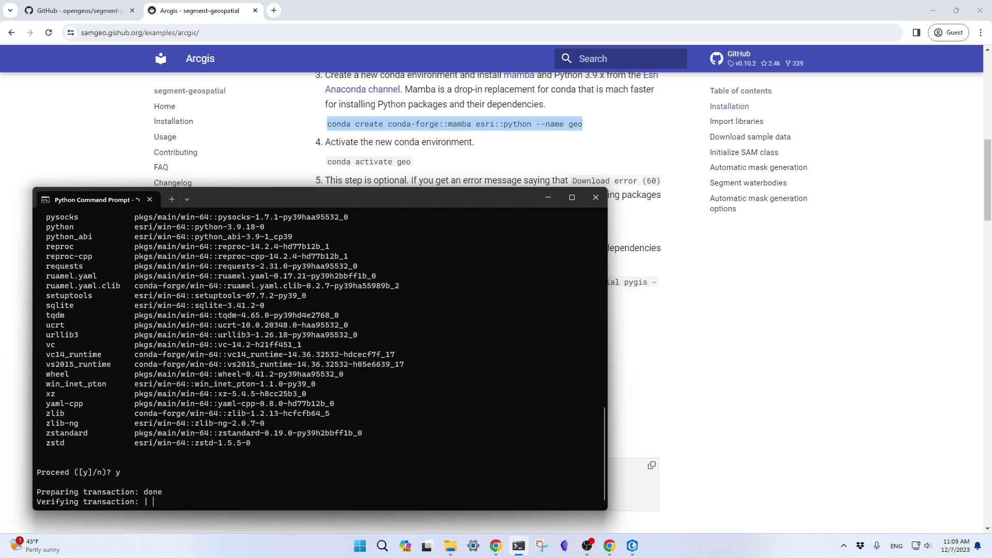
{"action": "left_click_drag", "start_coordinate": [246, 199], "coordinate": [249, 191]}
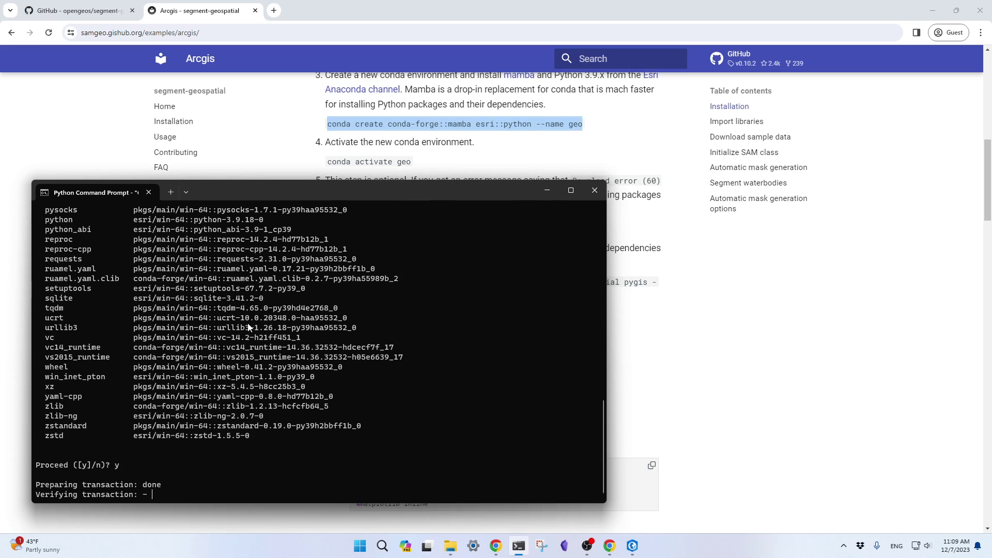
Scroll the package list and mark the python 3.9.18 and mamba lines to check their versions.
{"action": "scroll", "coordinate": [246, 350], "scroll_direction": "up", "scroll_amount": 11}
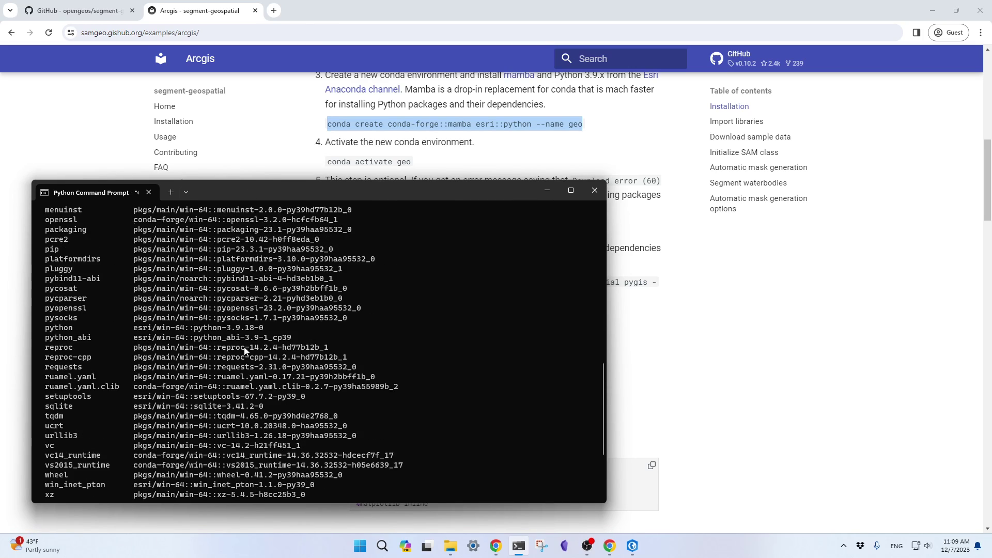
{"action": "scroll", "coordinate": [245, 350], "scroll_direction": "up", "scroll_amount": 8}
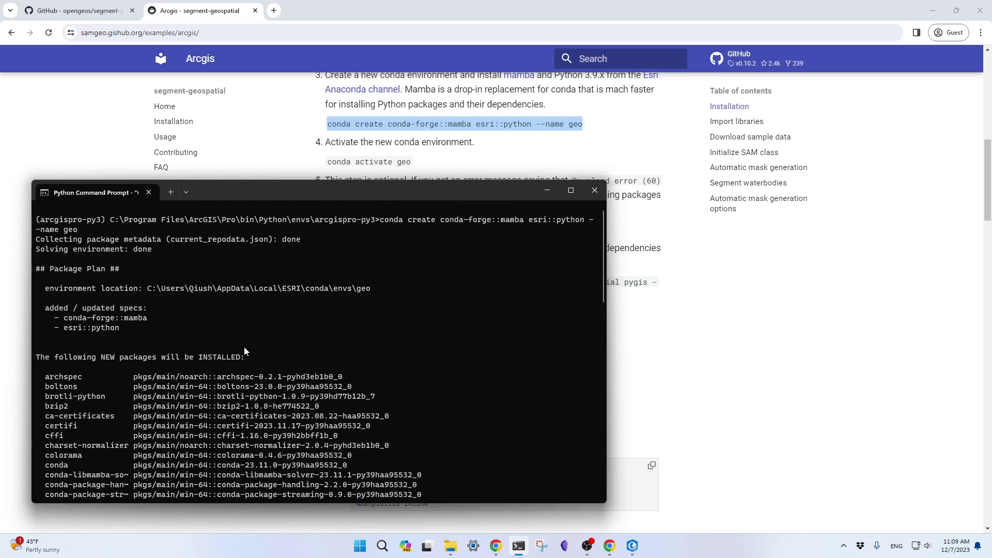
{"action": "scroll", "coordinate": [245, 349], "scroll_direction": "down", "scroll_amount": 10}
{"action": "scroll", "coordinate": [245, 350], "scroll_direction": "down", "scroll_amount": 3}
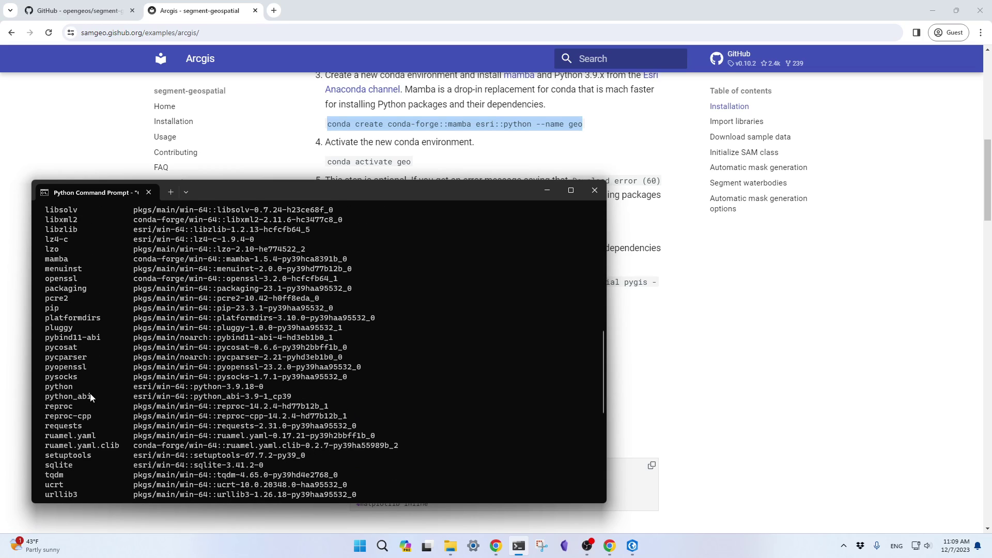
{"action": "left_click_drag", "start_coordinate": [41, 387], "coordinate": [207, 392]}
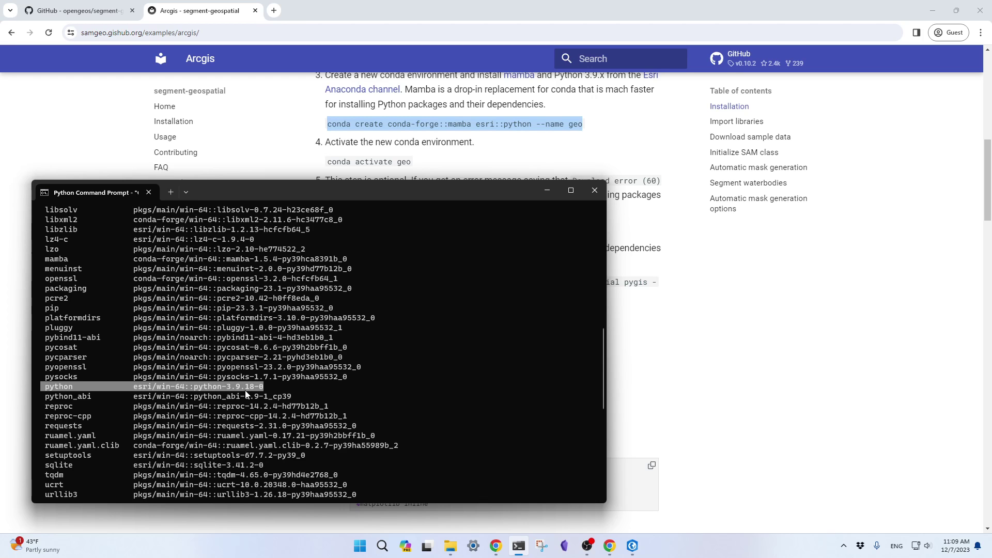
{"action": "scroll", "coordinate": [248, 393], "scroll_direction": "down", "scroll_amount": 5}
{"action": "scroll", "coordinate": [246, 393], "scroll_direction": "down", "scroll_amount": 1}
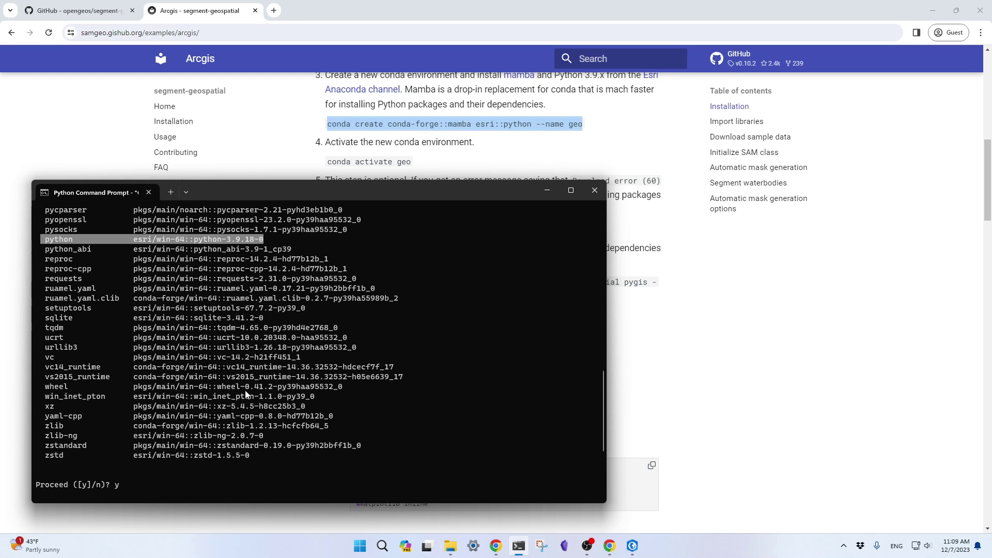
{"action": "scroll", "coordinate": [247, 394], "scroll_direction": "up", "scroll_amount": 6}
{"action": "left_click_drag", "start_coordinate": [46, 290], "coordinate": [348, 291]}
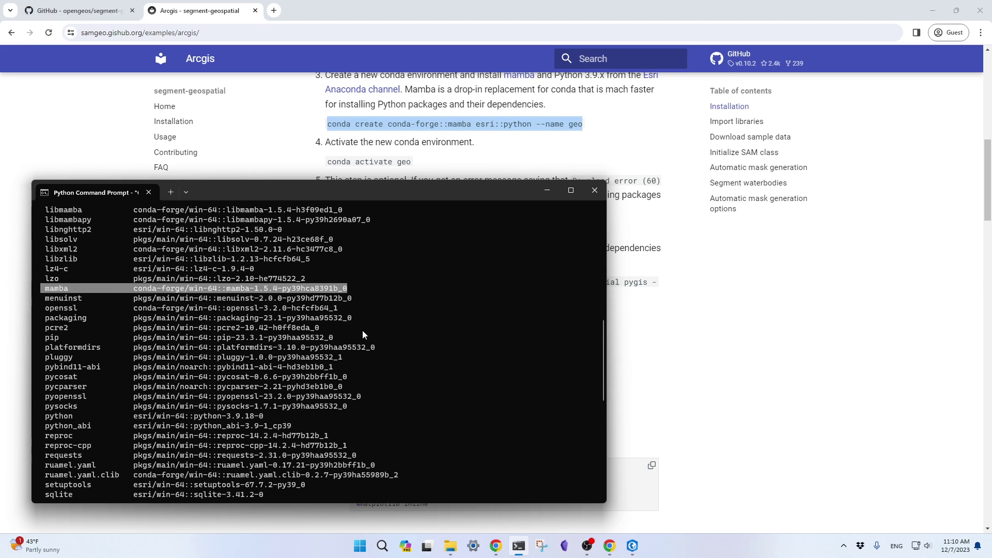
{"action": "key", "text": "ctrl+c"}
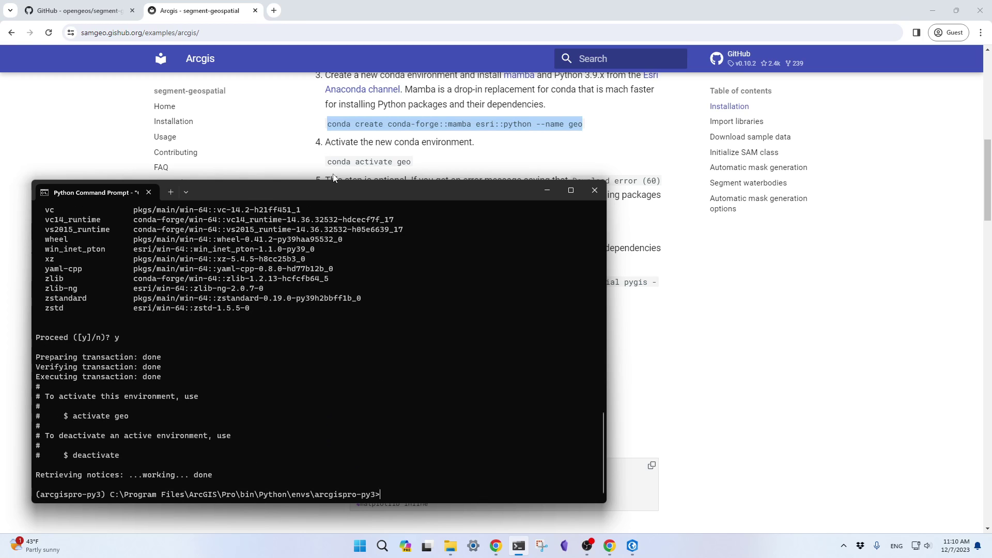
{"action": "left_click_drag", "start_coordinate": [339, 190], "coordinate": [322, 214]}
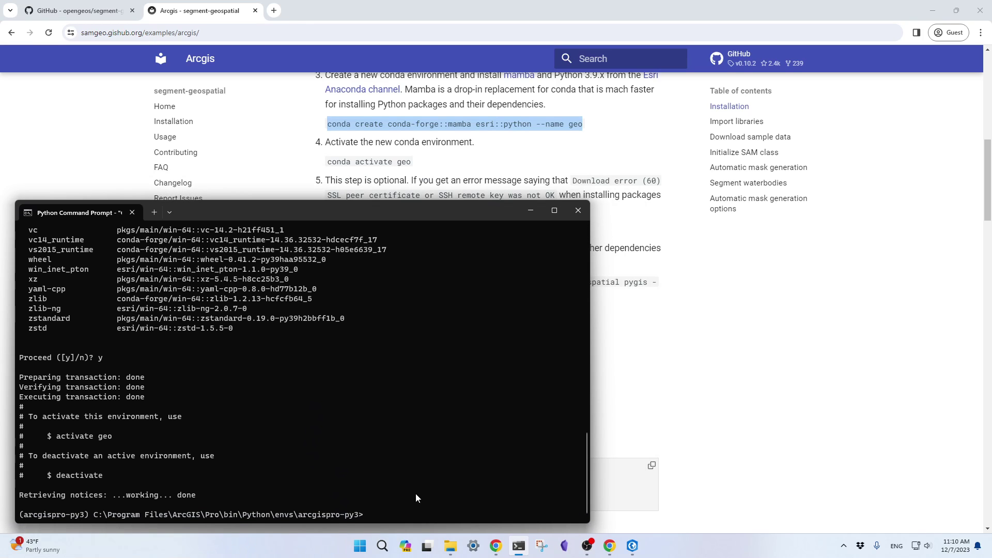
Run 'conda activate geo' in the prompt, then bring the samgeo installation page back to front.
{"action": "type", "text": "conda activate geo"}
{"action": "key", "text": "Return"}
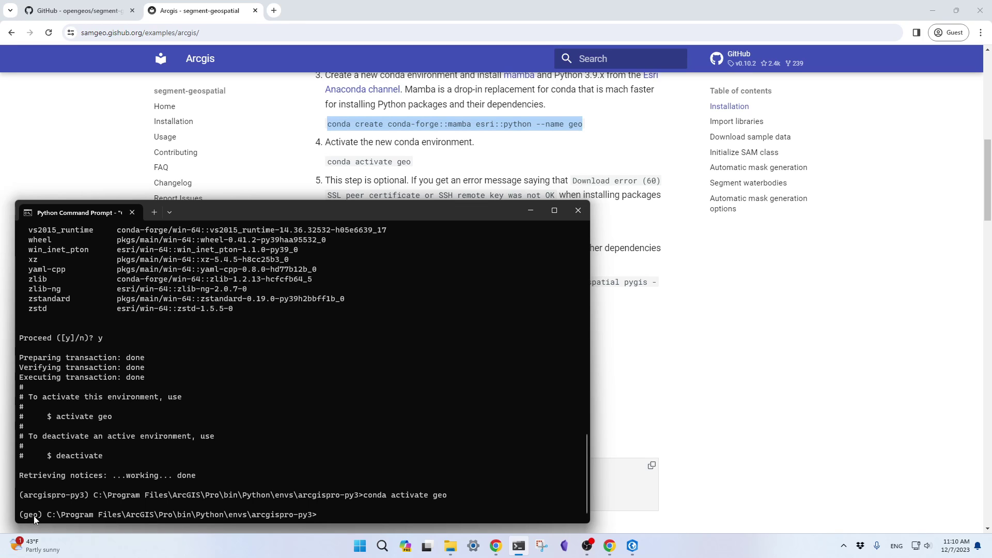
{"action": "left_click", "coordinate": [669, 348]}
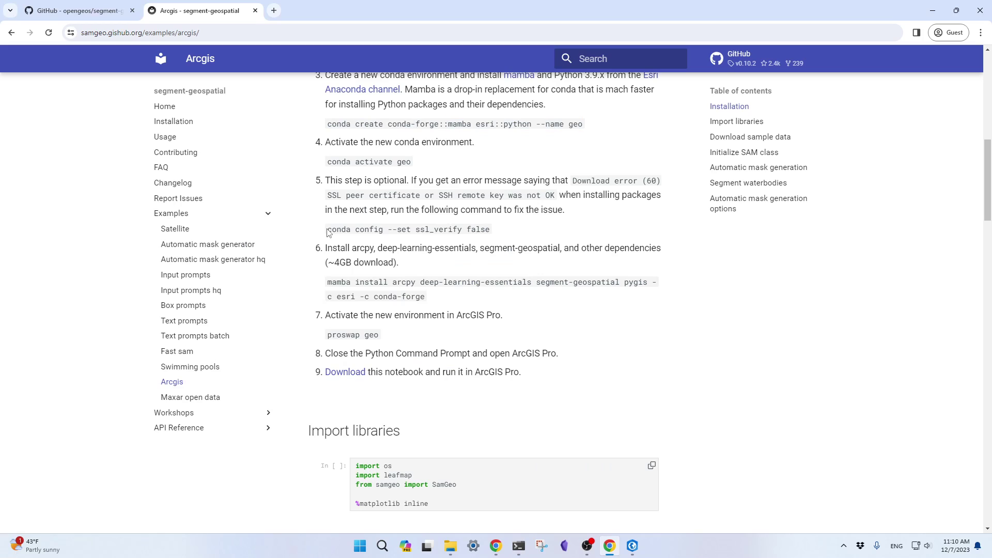
Paste and run the docs' mamba install command in the Python Command Prompt, then scroll the docs to step 6.
{"action": "left_click_drag", "start_coordinate": [326, 229], "coordinate": [491, 233]}
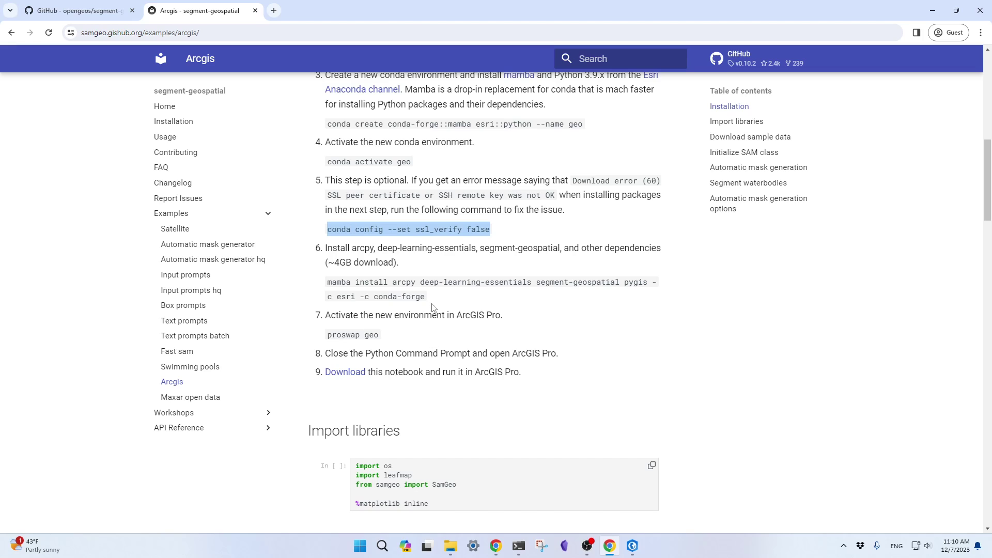
{"action": "left_click_drag", "start_coordinate": [431, 302], "coordinate": [324, 288]}
{"action": "key", "text": "ctrl+c"}
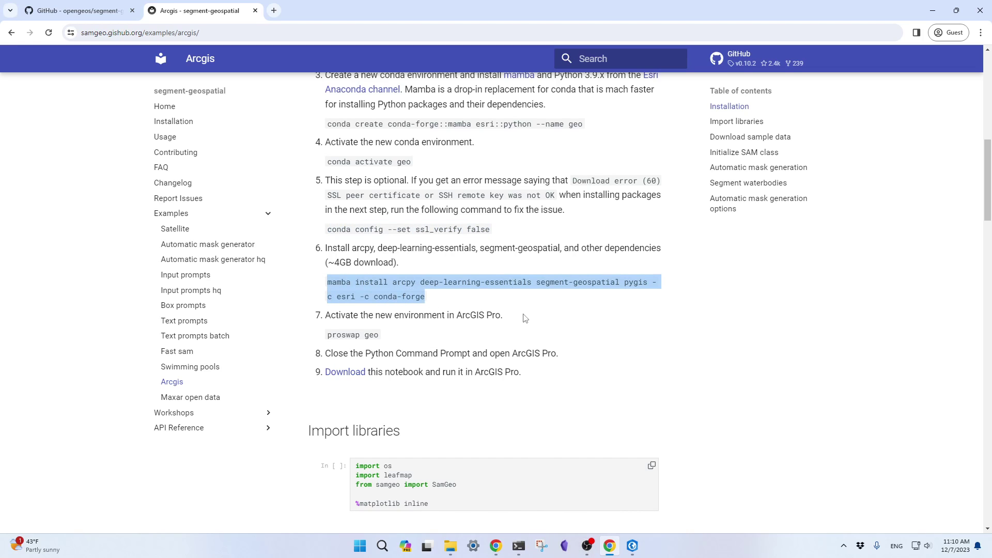
{"action": "left_click", "coordinate": [519, 546]}
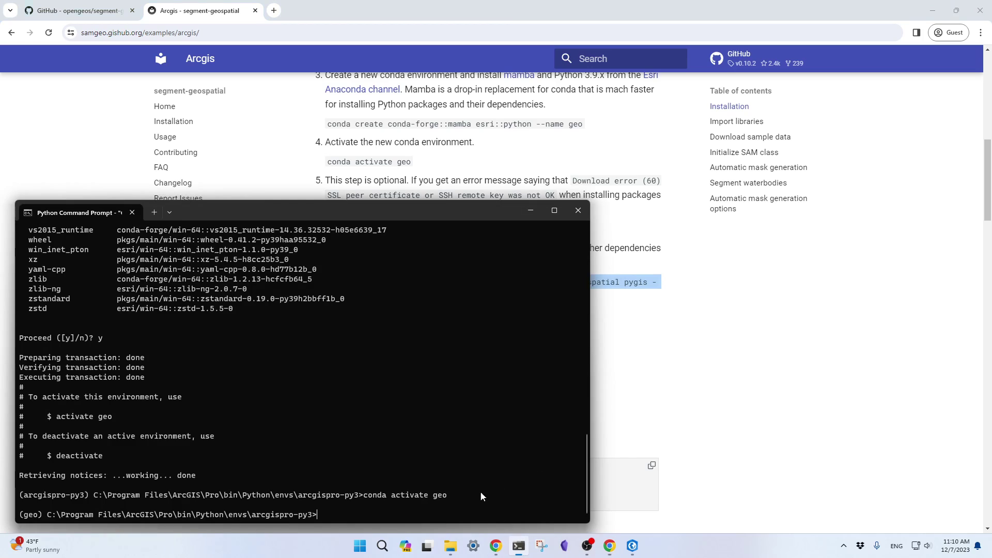
{"action": "right_click", "coordinate": [345, 432]}
{"action": "key", "text": "Return"}
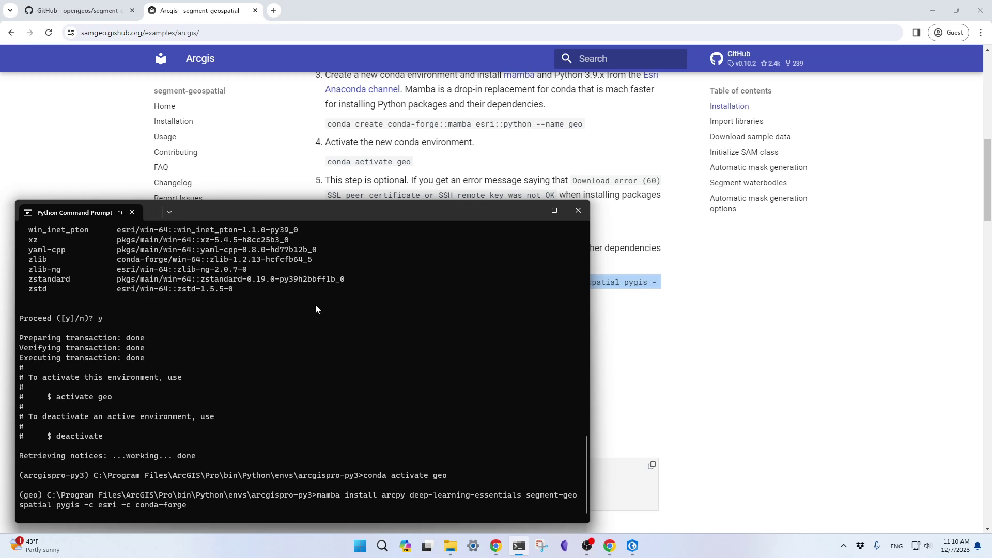
{"action": "left_click_drag", "start_coordinate": [319, 205], "coordinate": [328, 239]}
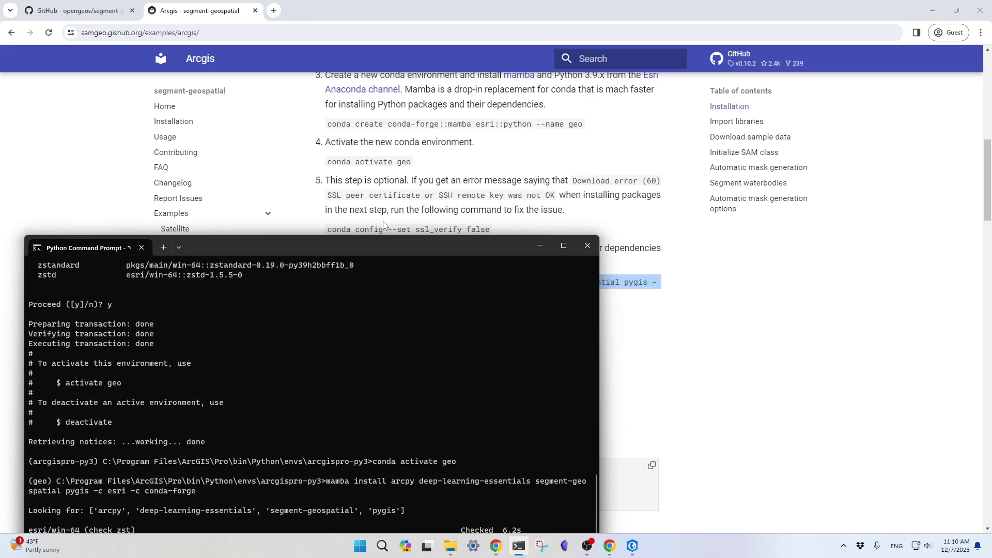
{"action": "scroll", "coordinate": [383, 222], "scroll_direction": "down", "scroll_amount": 1}
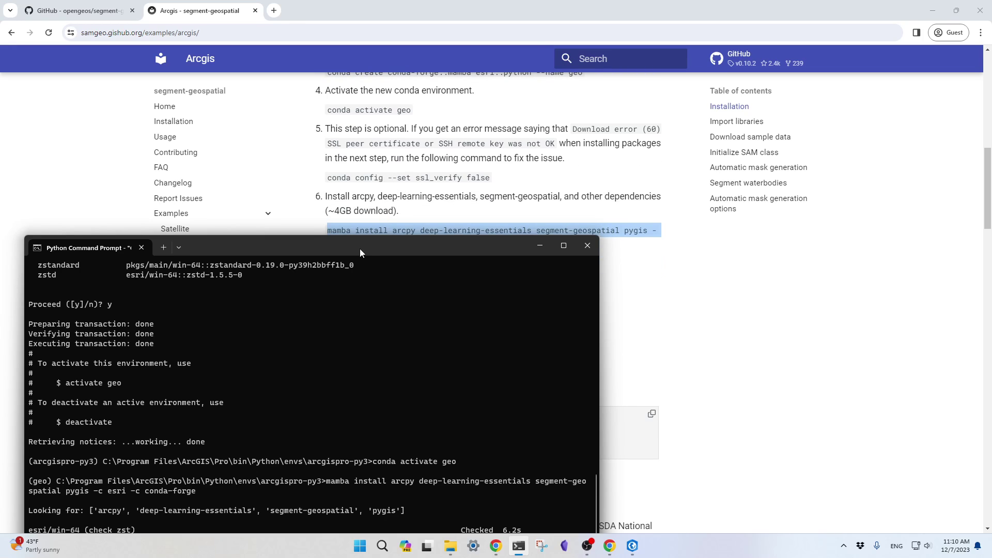
Keep moving the terminal over the docs while the mamba install runs until it fails with SSL errors.
{"action": "left_click_drag", "start_coordinate": [359, 249], "coordinate": [376, 265]}
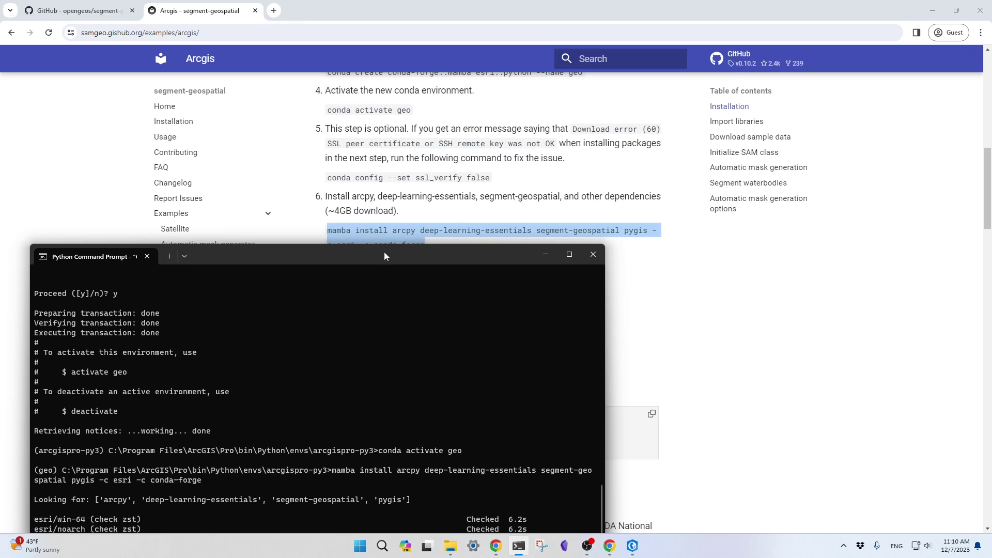
{"action": "left_click_drag", "start_coordinate": [383, 252], "coordinate": [401, 128]}
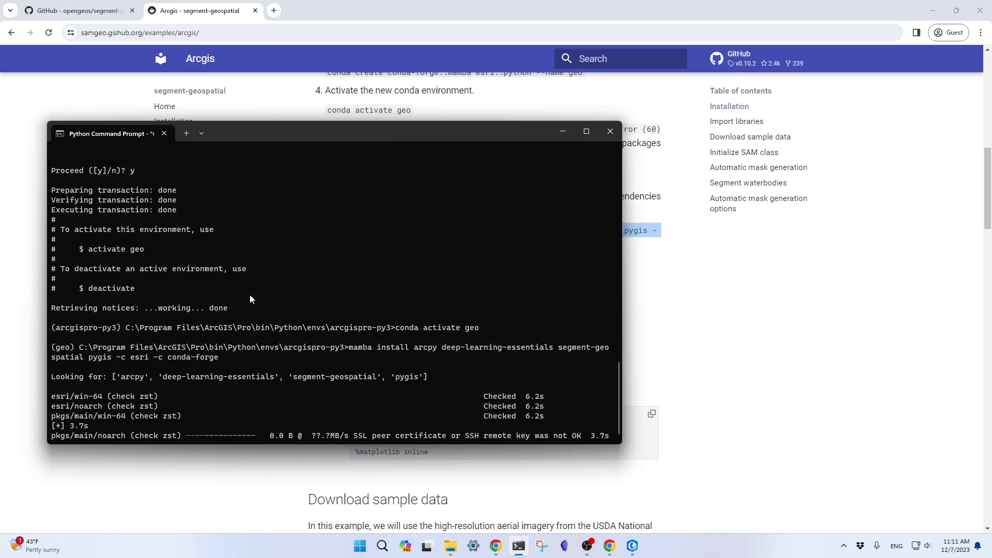
{"action": "left_click_drag", "start_coordinate": [398, 131], "coordinate": [455, 259]}
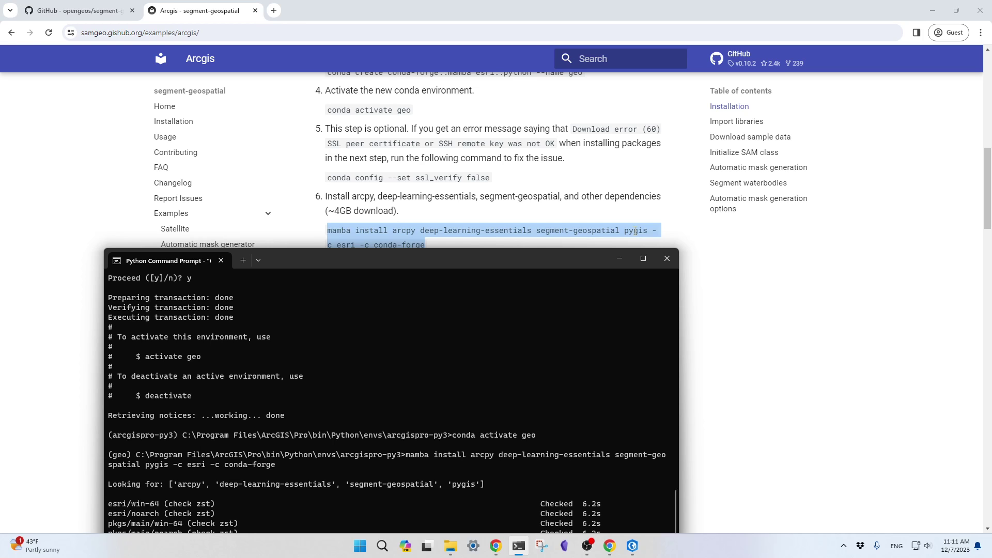
{"action": "left_click_drag", "start_coordinate": [546, 262], "coordinate": [819, 225]}
{"action": "scroll", "coordinate": [261, 88], "scroll_direction": "down", "scroll_amount": 2}
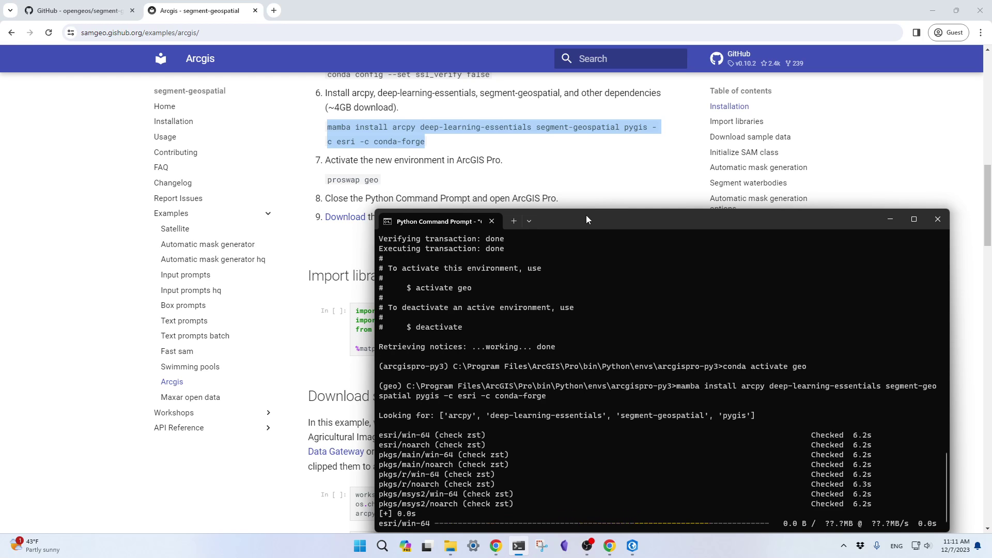
{"action": "left_click_drag", "start_coordinate": [587, 216], "coordinate": [591, 189]}
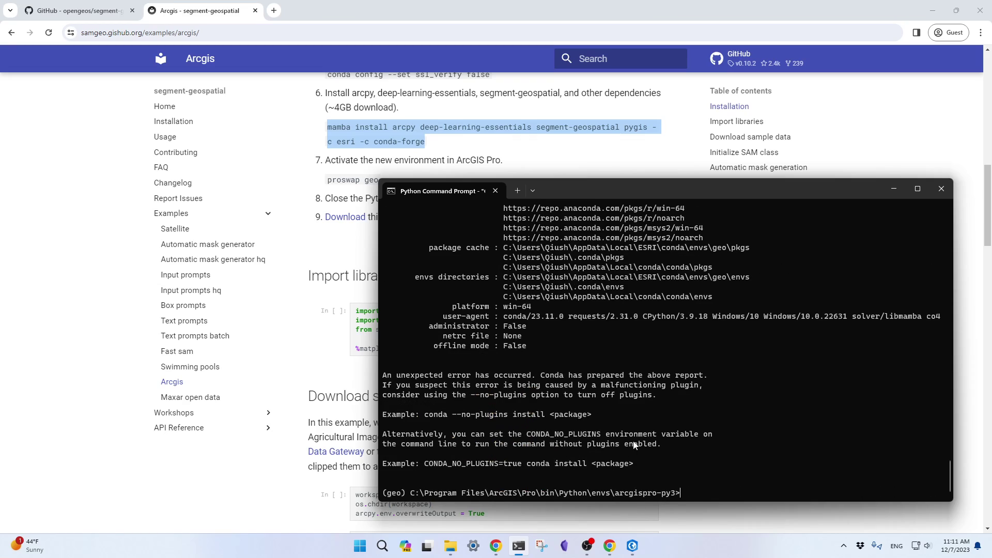
Scroll the terminal output up and select the two Download error (60) SSL certificate lines.
{"action": "scroll", "coordinate": [634, 444], "scroll_direction": "up", "scroll_amount": 10}
{"action": "scroll", "coordinate": [634, 444], "scroll_direction": "up", "scroll_amount": 20}
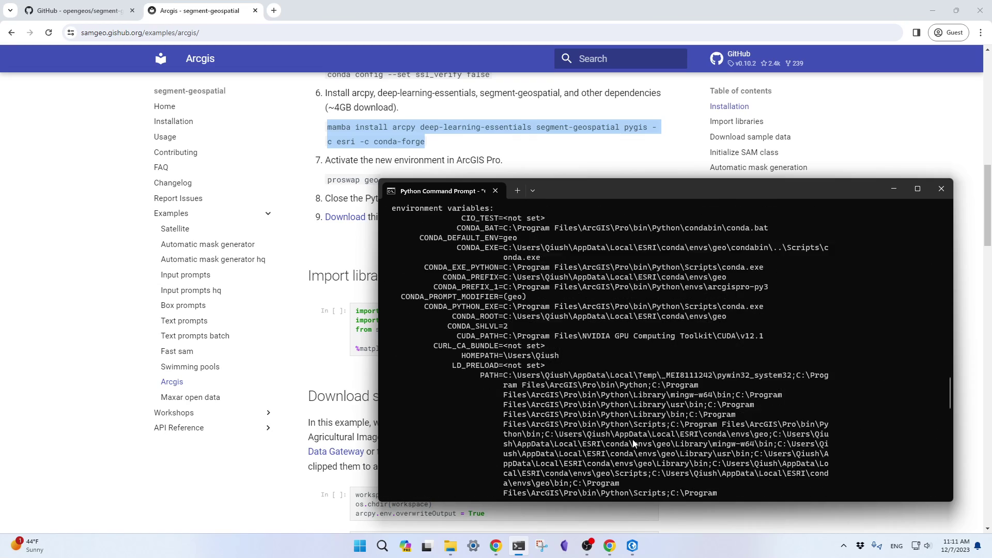
{"action": "scroll", "coordinate": [634, 444], "scroll_direction": "up", "scroll_amount": 1}
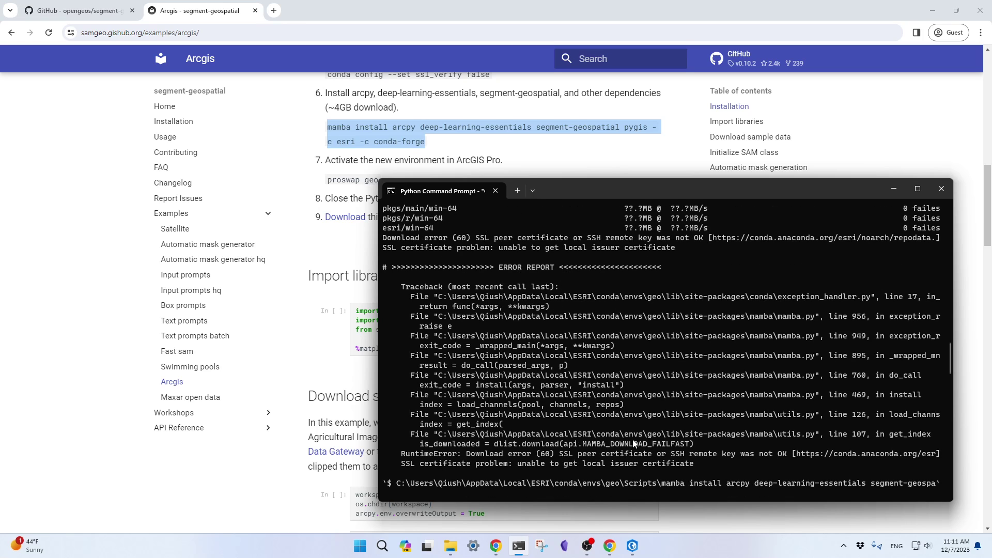
{"action": "scroll", "coordinate": [567, 381], "scroll_direction": "up", "scroll_amount": 3}
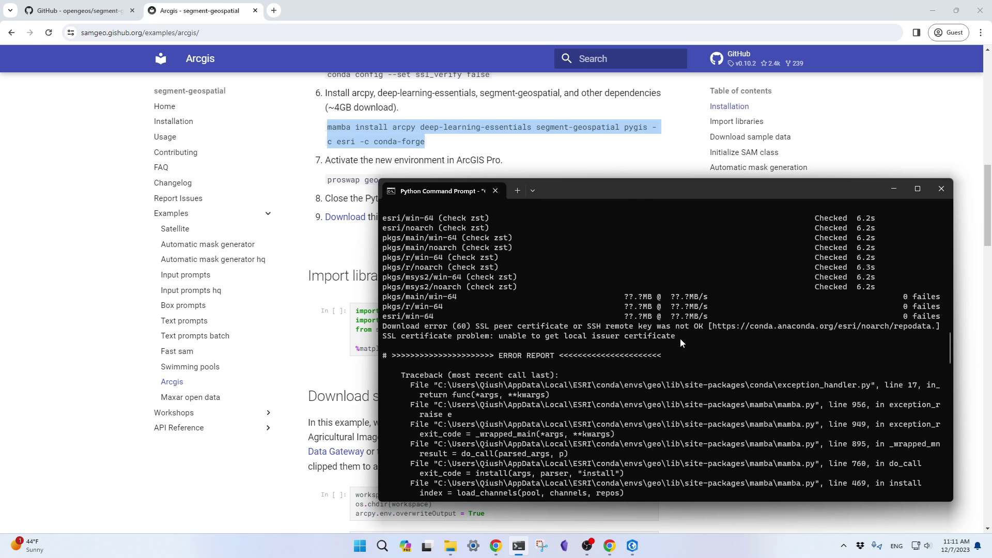
{"action": "left_click_drag", "start_coordinate": [683, 339], "coordinate": [404, 325]}
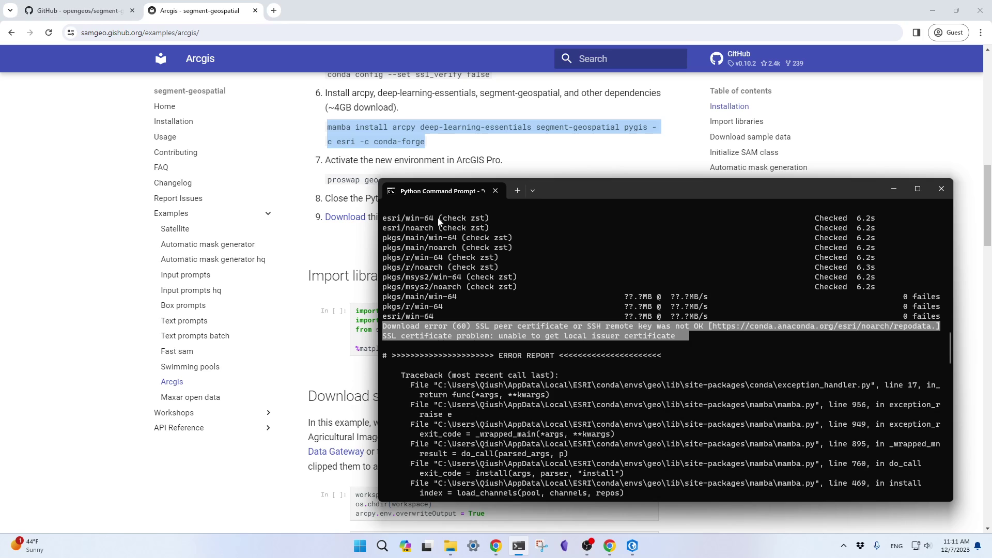
{"action": "scroll", "coordinate": [300, 188], "scroll_direction": "up", "scroll_amount": 3}
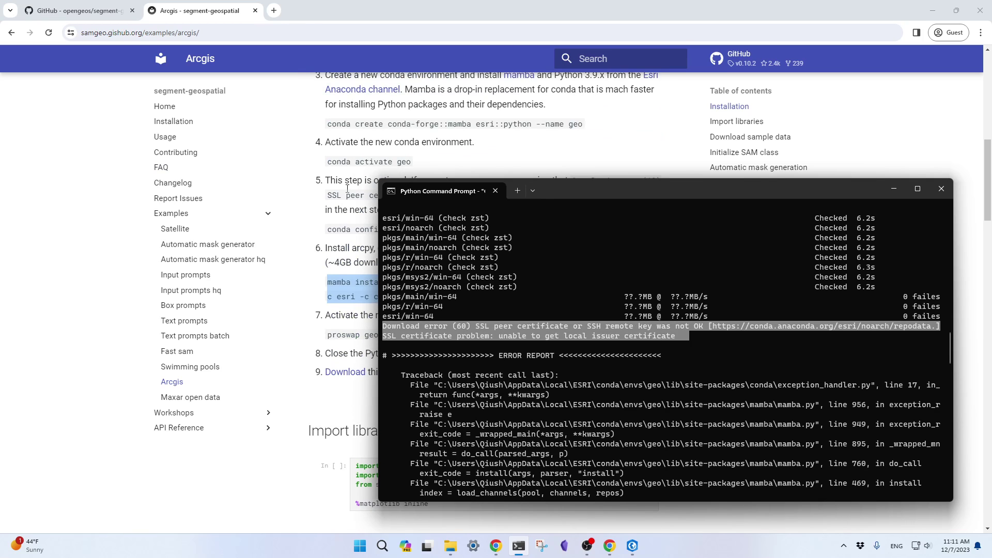
Copy 'conda config --set ssl_verify false' from the docs and run it in the terminal.
{"action": "triple_click", "coordinate": [341, 229]}
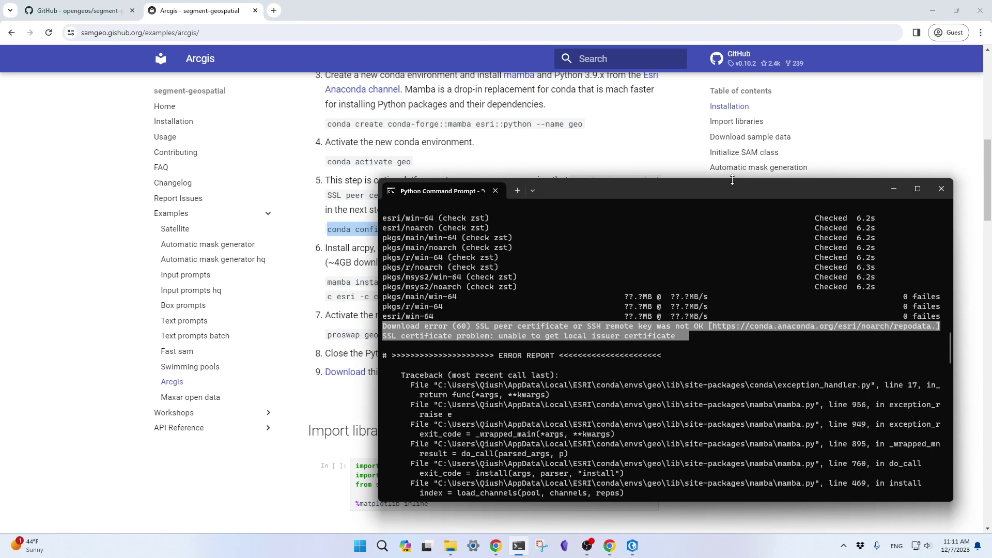
{"action": "left_click", "coordinate": [519, 546]}
{"action": "left_click_drag", "start_coordinate": [740, 181], "coordinate": [722, 124]}
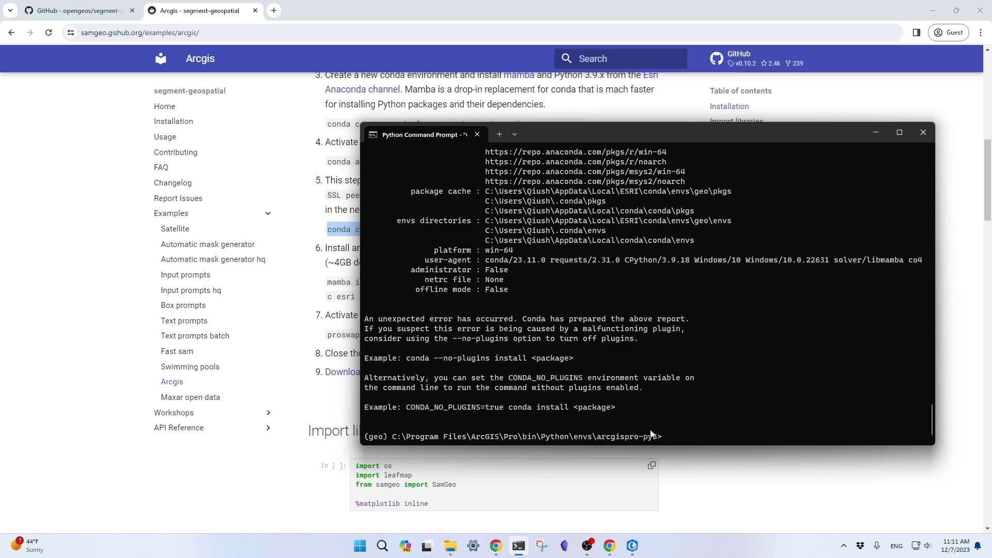
{"action": "type", "text": "conda config --set ssl_verify false"}
{"action": "key", "text": "Return"}
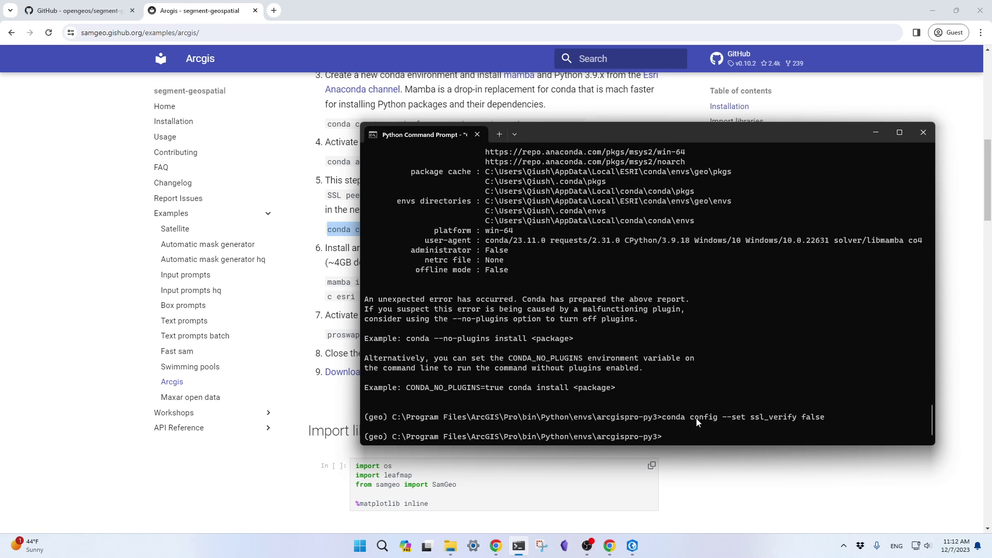
Rerun the mamba install command and watch until it plans 565 packages, 4GB total.
{"action": "key", "text": "ctrl+v"}
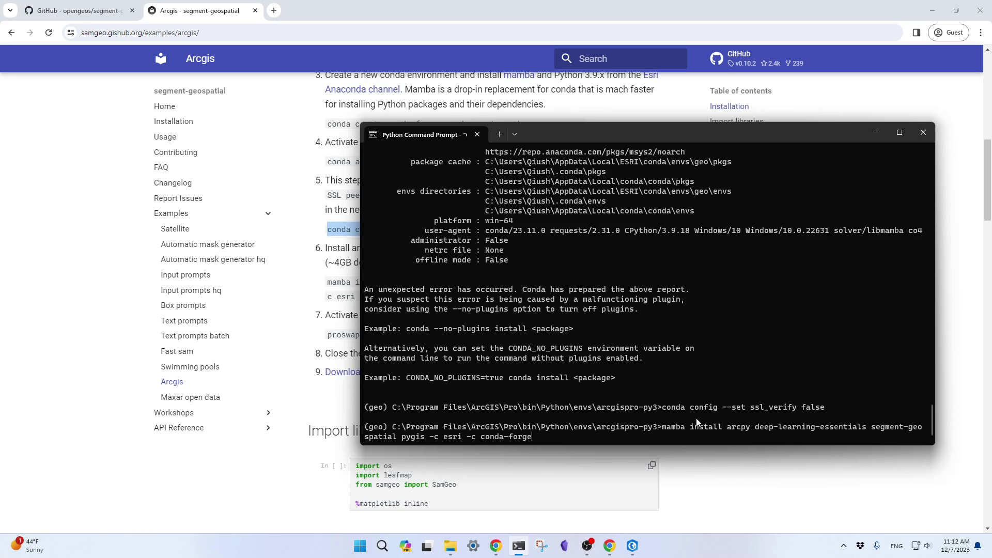
{"action": "key", "text": "Return"}
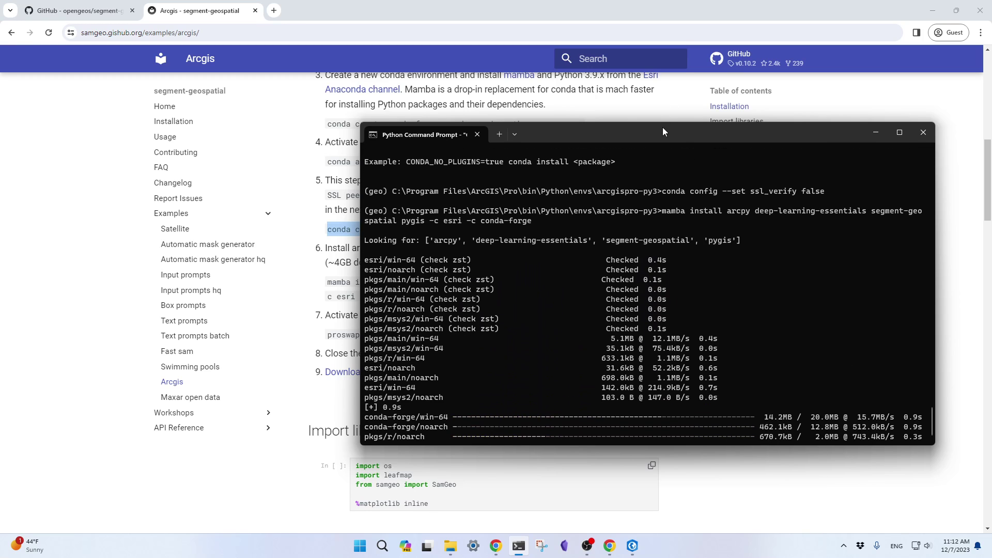
{"action": "left_click_drag", "start_coordinate": [662, 129], "coordinate": [711, 215]}
{"action": "scroll", "coordinate": [228, 298], "scroll_direction": "down", "scroll_amount": 2}
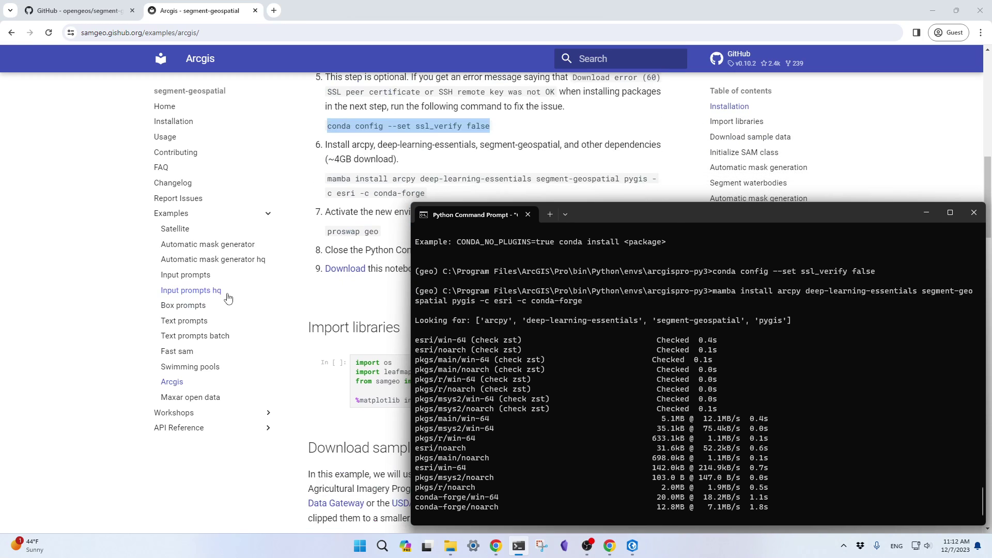
{"action": "scroll", "coordinate": [414, 158], "scroll_direction": "down", "scroll_amount": 2}
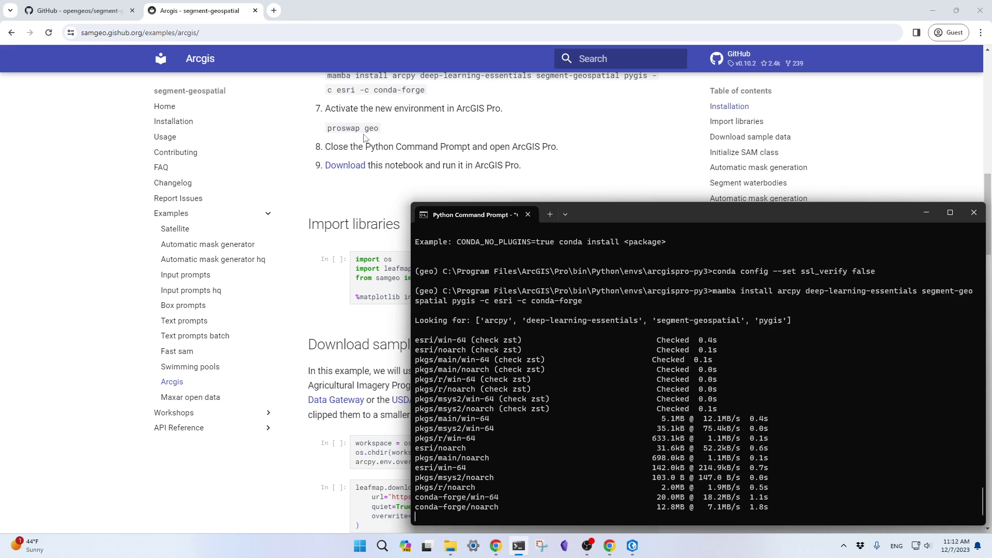
{"action": "left_click_drag", "start_coordinate": [659, 212], "coordinate": [644, 207]}
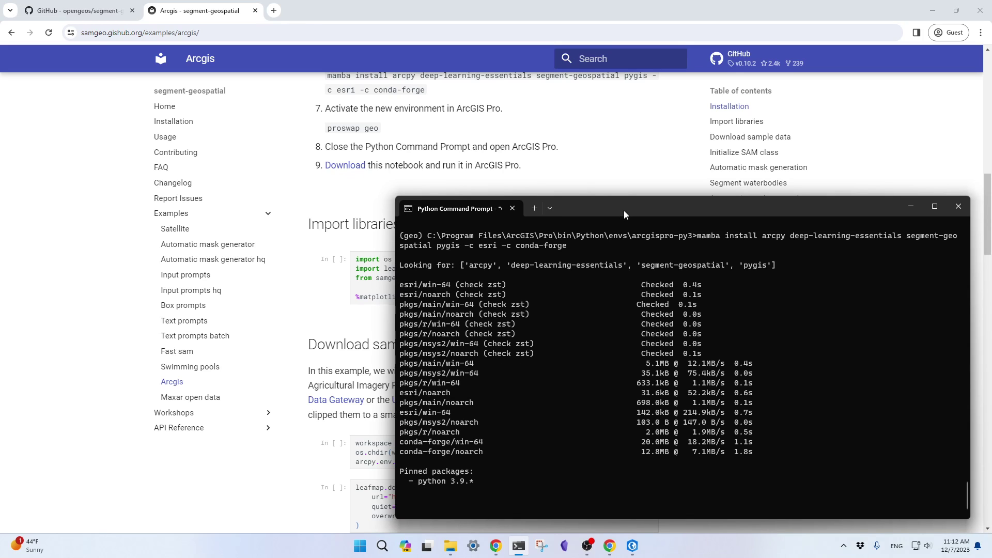
{"action": "mouse_move", "coordinate": [627, 210]}
{"action": "left_mouse_down"}
{"action": "mouse_move", "coordinate": [622, 197]}
{"action": "mouse_move", "coordinate": [633, 213]}
{"action": "left_mouse_up"}
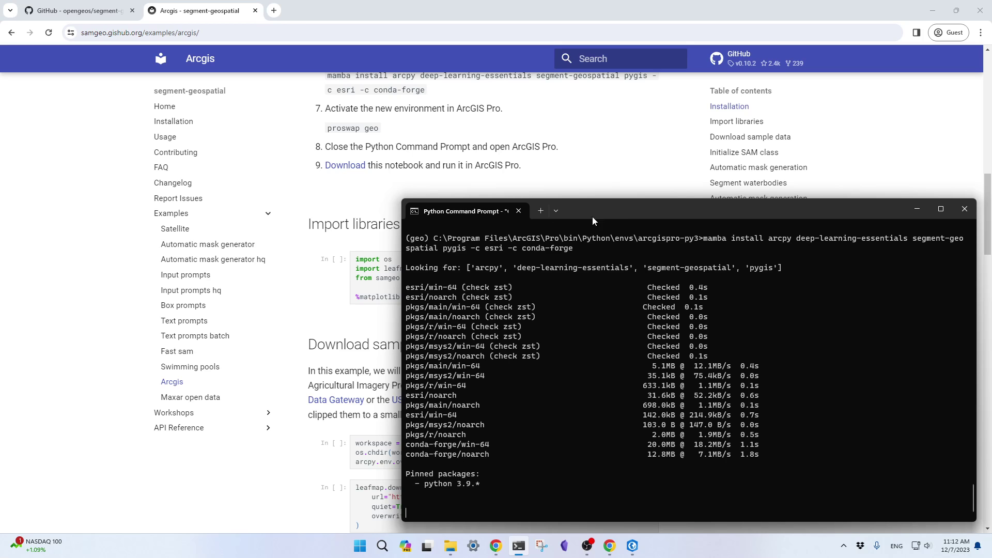
{"action": "mouse_move", "coordinate": [598, 216]}
{"action": "left_mouse_down"}
{"action": "mouse_move", "coordinate": [596, 340]}
{"action": "mouse_move", "coordinate": [591, 169]}
{"action": "mouse_move", "coordinate": [609, 219]}
{"action": "left_mouse_up"}
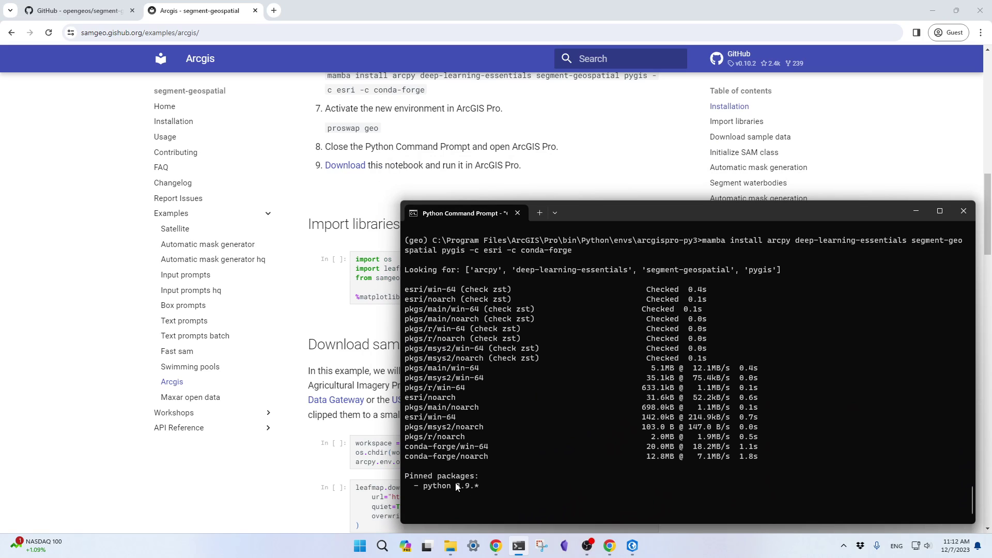
{"action": "scroll", "coordinate": [336, 344], "scroll_direction": "down", "scroll_amount": 2}
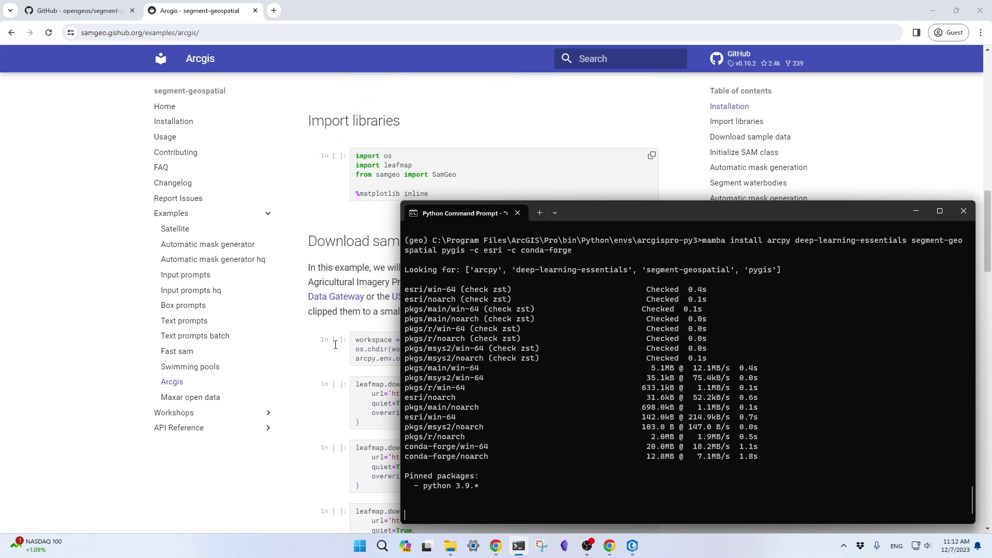
{"action": "scroll", "coordinate": [335, 344], "scroll_direction": "down", "scroll_amount": 2}
{"action": "scroll", "coordinate": [335, 344], "scroll_direction": "up", "scroll_amount": 5}
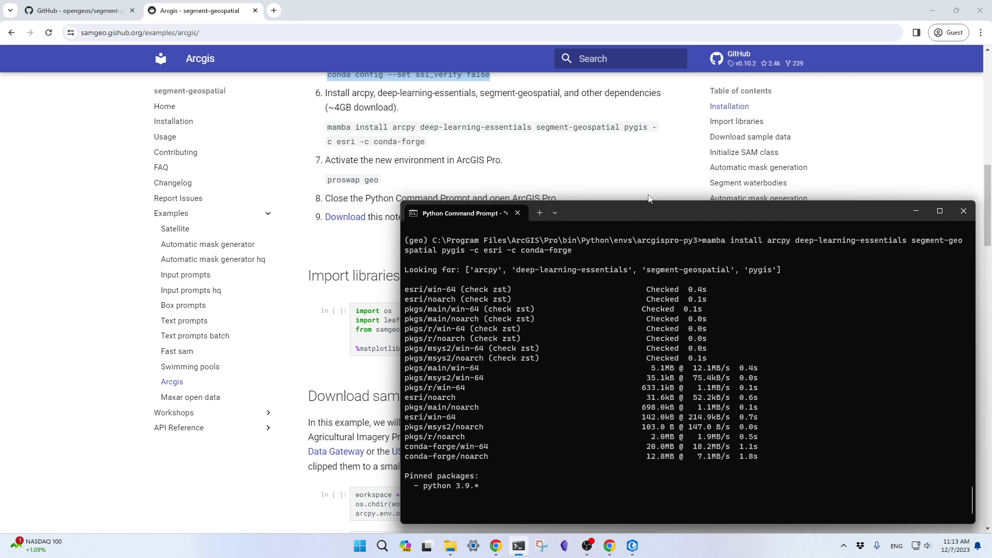
{"action": "left_click_drag", "start_coordinate": [665, 215], "coordinate": [663, 106]}
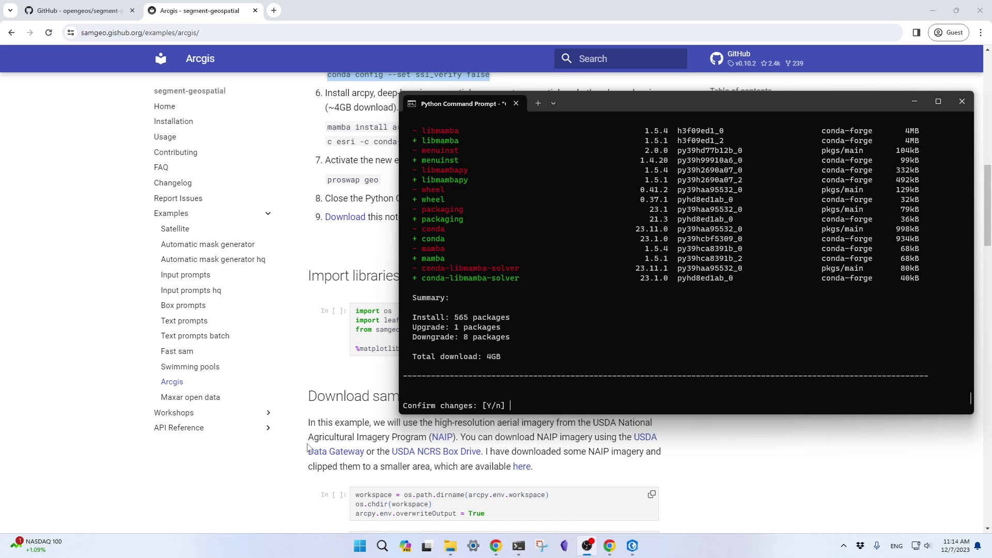
Scroll through the install plan and highlight the tensorflow-gpu entry.
{"action": "scroll", "coordinate": [497, 297], "scroll_direction": "up", "scroll_amount": 15}
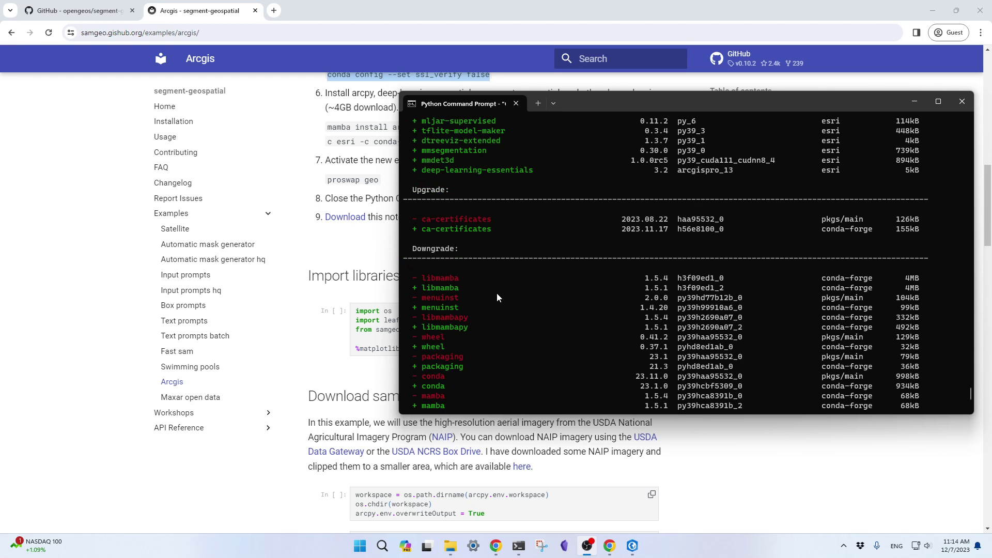
{"action": "scroll", "coordinate": [497, 295], "scroll_direction": "up", "scroll_amount": 10}
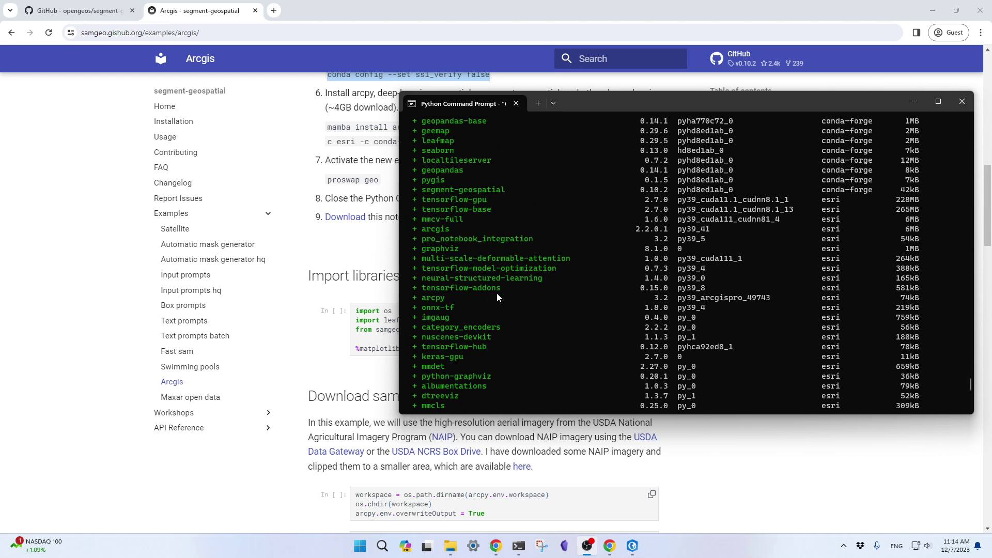
{"action": "scroll", "coordinate": [497, 293], "scroll_direction": "down", "scroll_amount": 10}
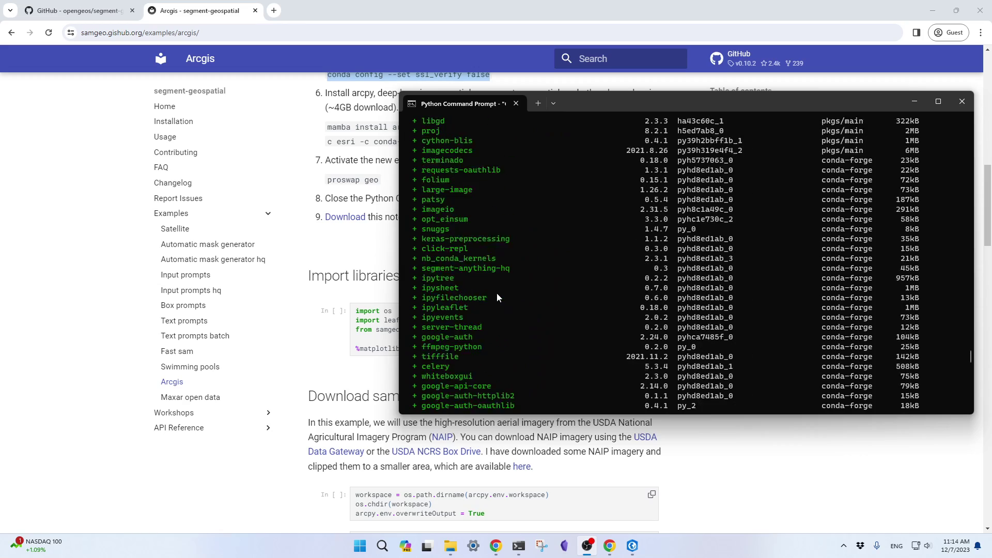
{"action": "scroll", "coordinate": [497, 293], "scroll_direction": "down", "scroll_amount": 15}
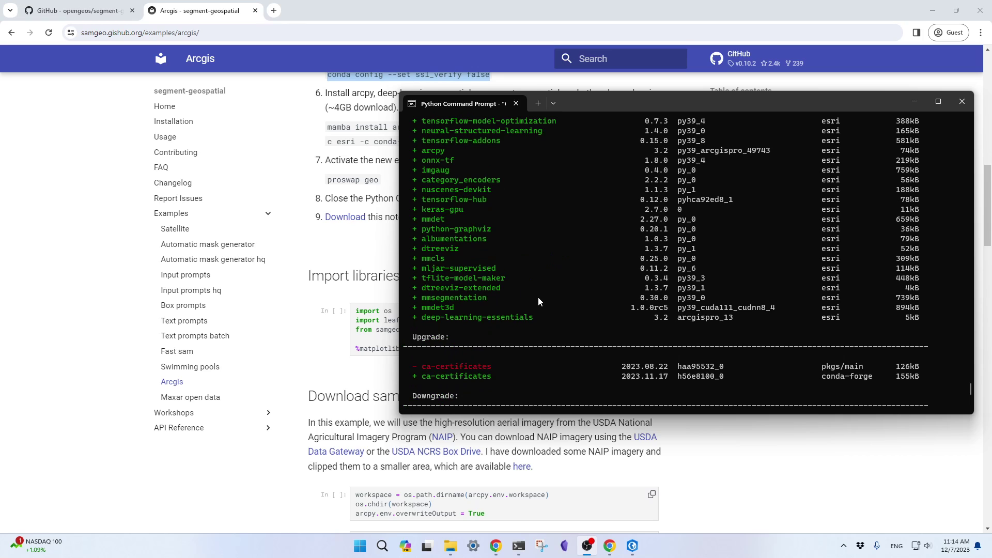
{"action": "scroll", "coordinate": [538, 297], "scroll_direction": "up", "scroll_amount": 2}
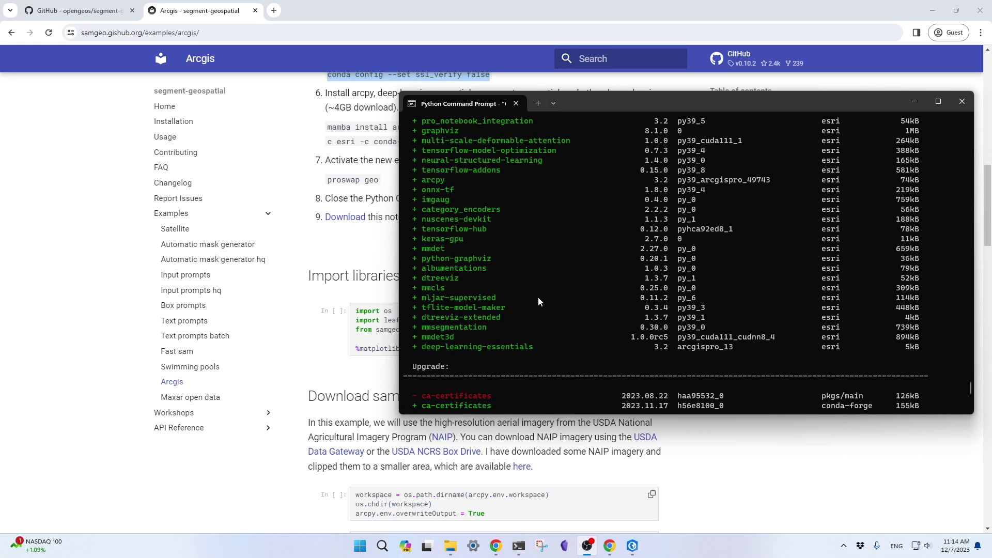
{"action": "scroll", "coordinate": [538, 296], "scroll_direction": "up", "scroll_amount": 1}
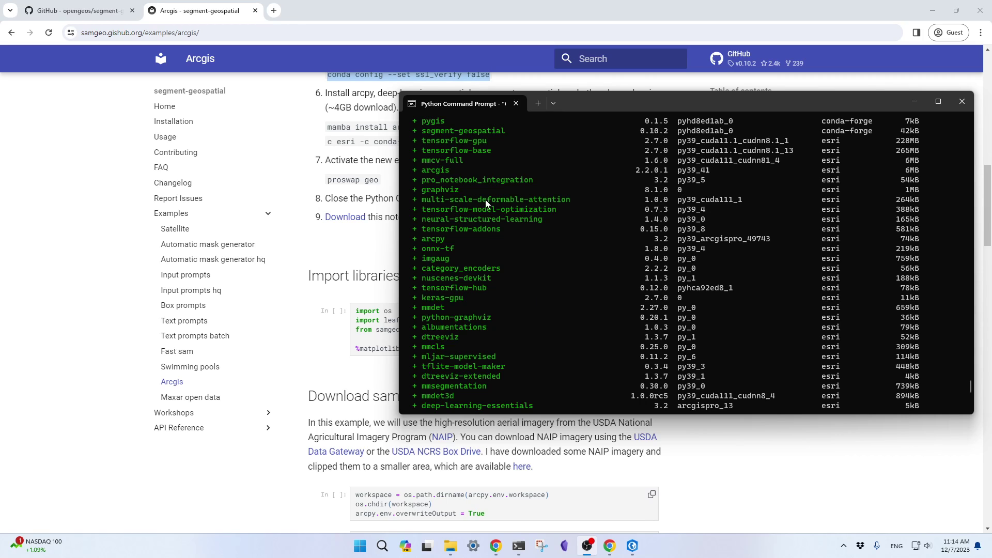
{"action": "left_click_drag", "start_coordinate": [427, 140], "coordinate": [485, 149]}
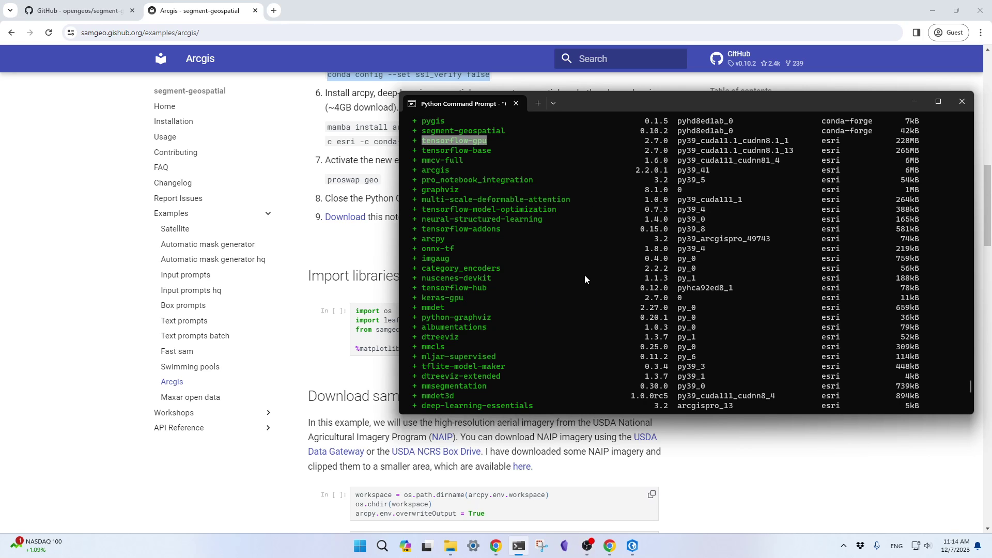
Highlight the 565-package install count and the 4GB download total, then clear the selection.
{"action": "scroll", "coordinate": [584, 275], "scroll_direction": "down", "scroll_amount": 10}
{"action": "scroll", "coordinate": [544, 247], "scroll_direction": "up", "scroll_amount": 2}
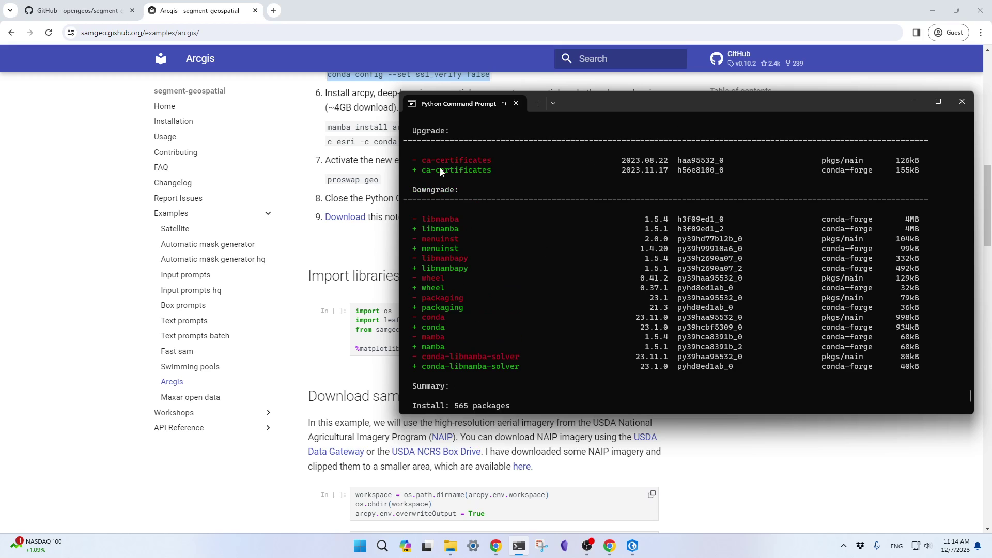
{"action": "scroll", "coordinate": [463, 330], "scroll_direction": "down", "scroll_amount": 2}
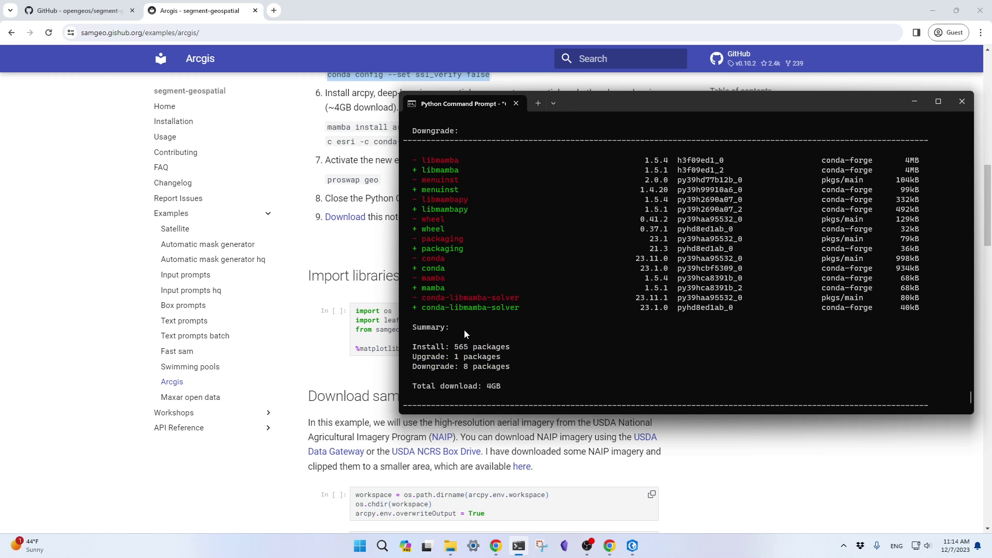
{"action": "scroll", "coordinate": [501, 380], "scroll_direction": "down", "scroll_amount": 1}
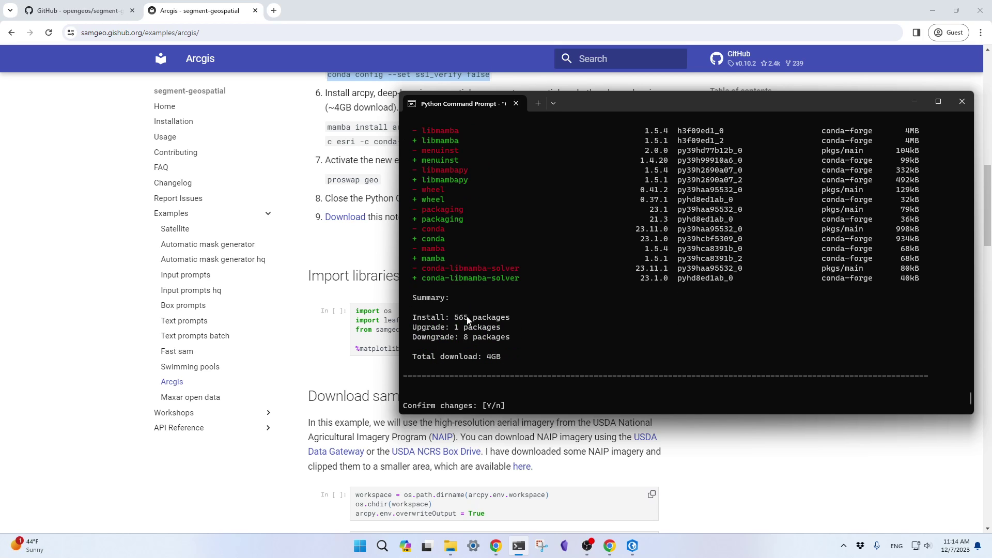
{"action": "left_click_drag", "start_coordinate": [453, 318], "coordinate": [496, 320]}
{"action": "double_click", "coordinate": [491, 356]}
{"action": "left_click", "coordinate": [589, 391]}
Confirm the install with y, then run conda list once it finishes.
{"action": "type", "text": "y"}
{"action": "key", "text": "Return"}
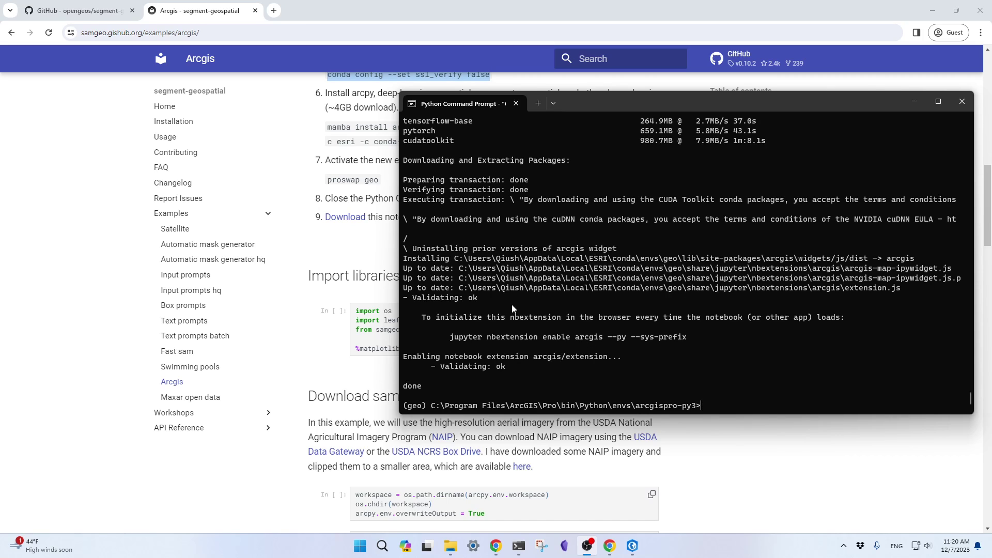
{"action": "left_click", "coordinate": [758, 410]}
{"action": "type", "text": "conda list"}
{"action": "key", "text": "Return"}
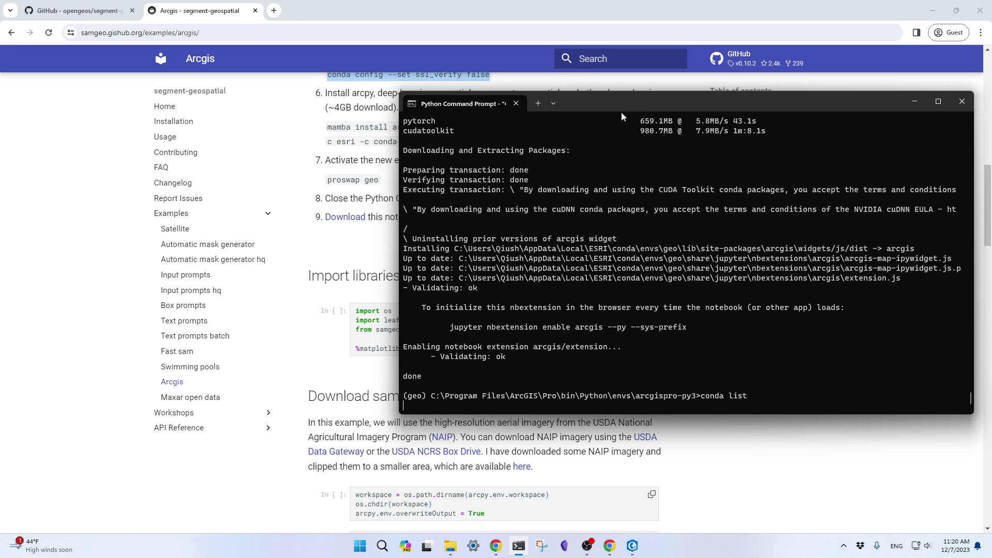
{"action": "left_click_drag", "start_coordinate": [641, 108], "coordinate": [482, 234]}
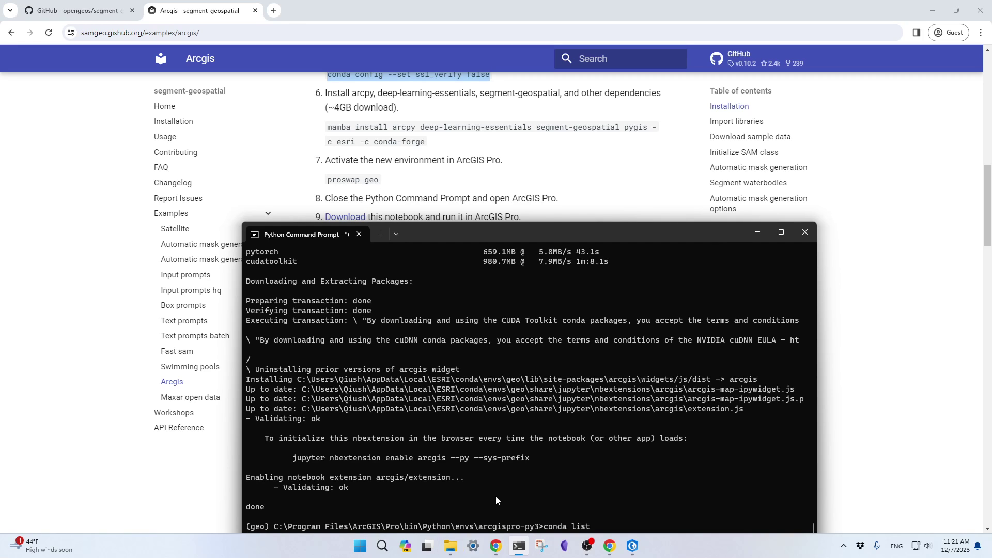
{"action": "left_click_drag", "start_coordinate": [540, 238], "coordinate": [592, 154]}
Activate the geo environment in ArcGIS Pro's Package Manager so it lists 629 packages.
{"action": "left_click", "coordinate": [633, 546]}
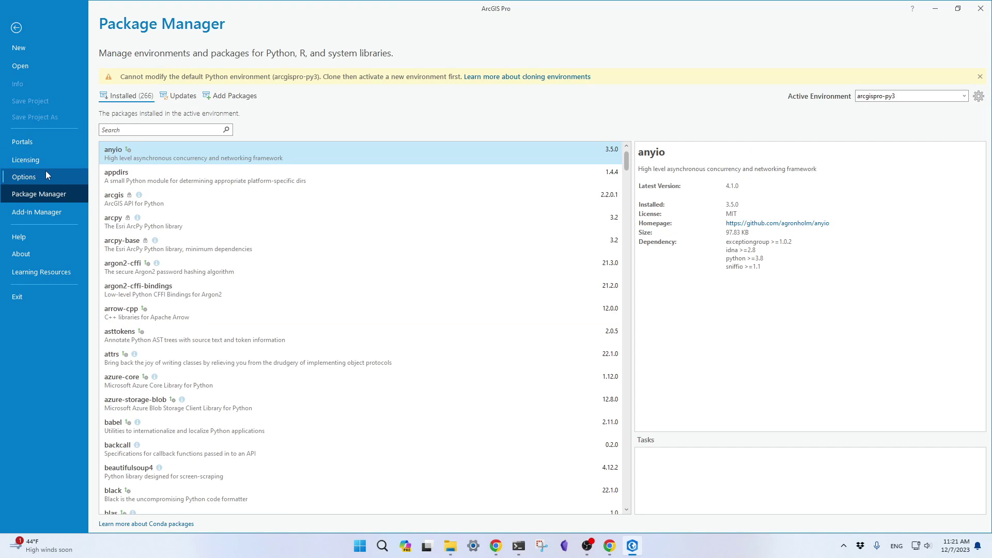
{"action": "left_click", "coordinate": [979, 98]}
{"action": "left_click", "coordinate": [395, 266]}
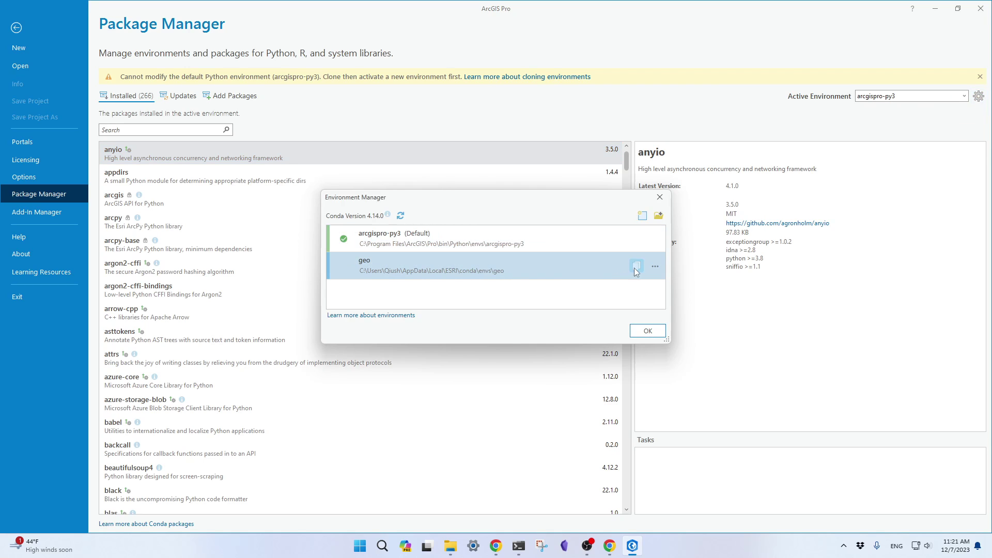
{"action": "left_click", "coordinate": [655, 267]}
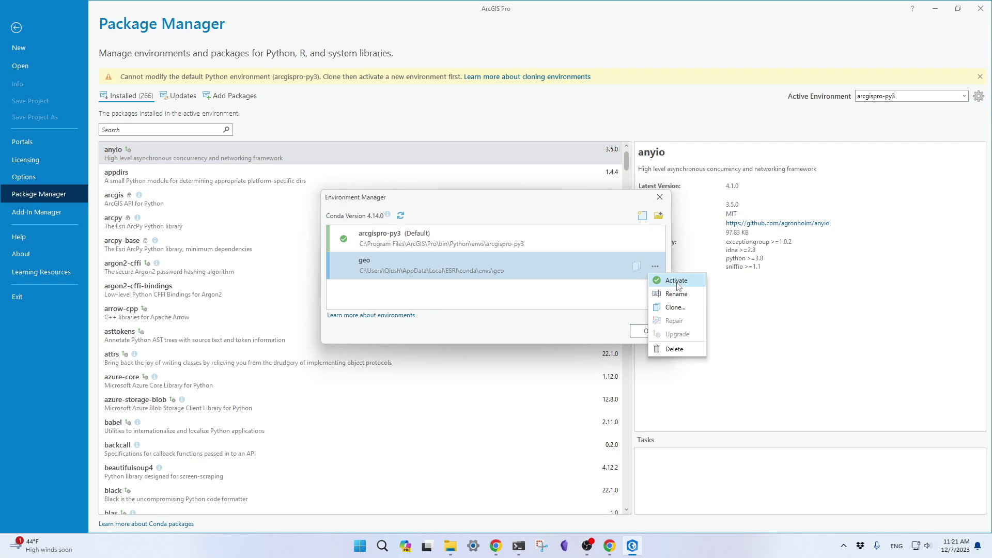
{"action": "left_click", "coordinate": [677, 282]}
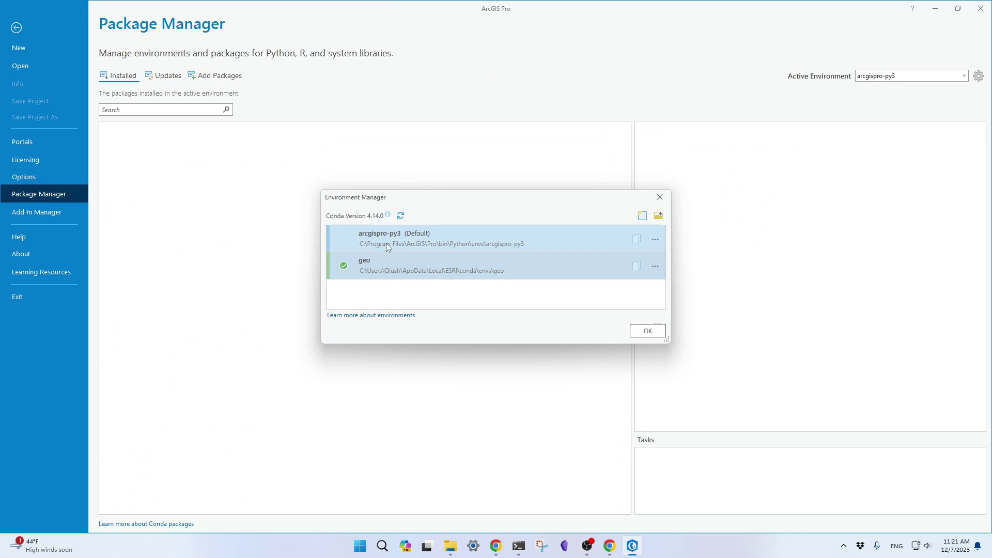
{"action": "left_click_drag", "start_coordinate": [432, 200], "coordinate": [496, 135]}
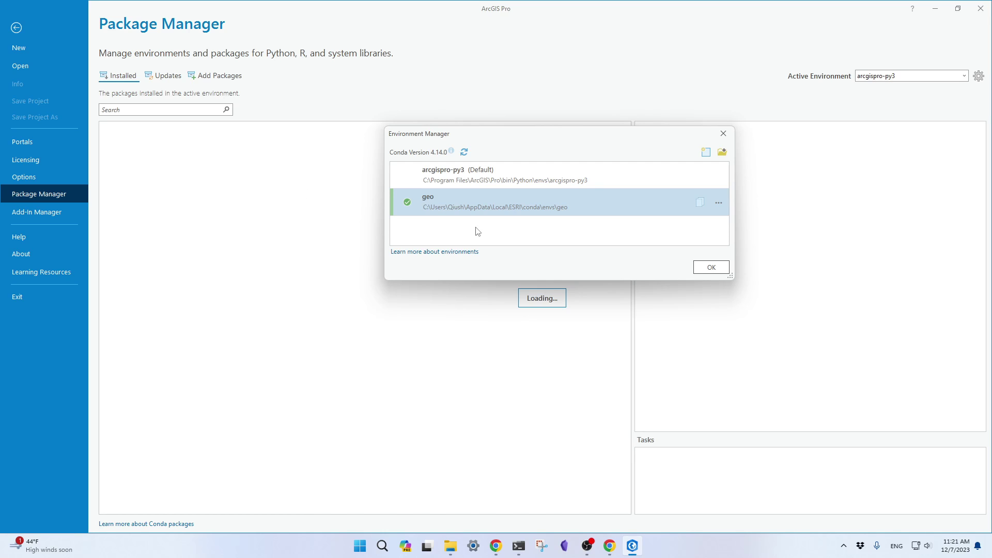
{"action": "left_click", "coordinate": [708, 269]}
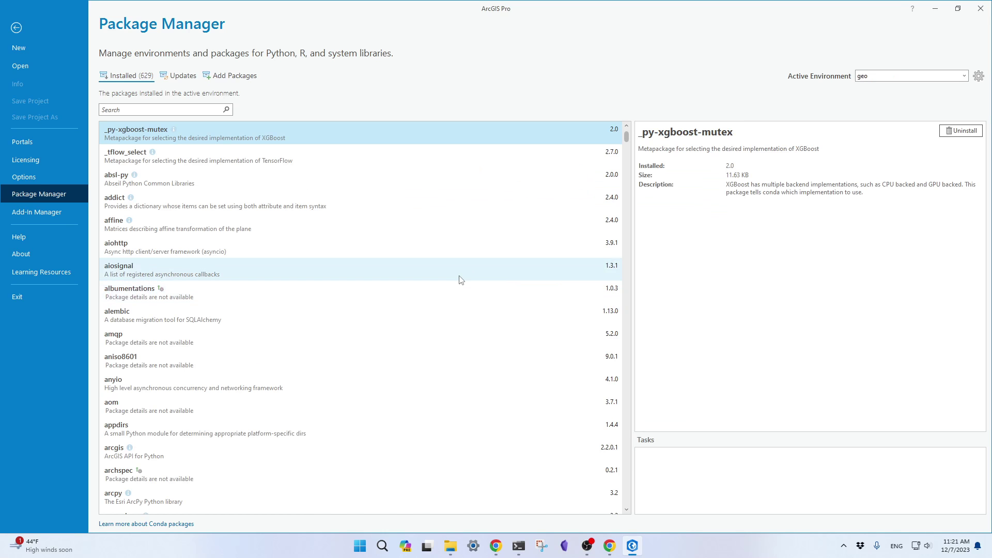
Search installed packages for gee, leafmap and segm, then view segment-geospatial 0.10.2's details.
{"action": "scroll", "coordinate": [627, 141], "scroll_direction": "down", "scroll_amount": 3}
{"action": "scroll", "coordinate": [626, 141], "scroll_direction": "up", "scroll_amount": 3}
{"action": "left_click", "coordinate": [128, 110]}
{"action": "type", "text": "gee"}
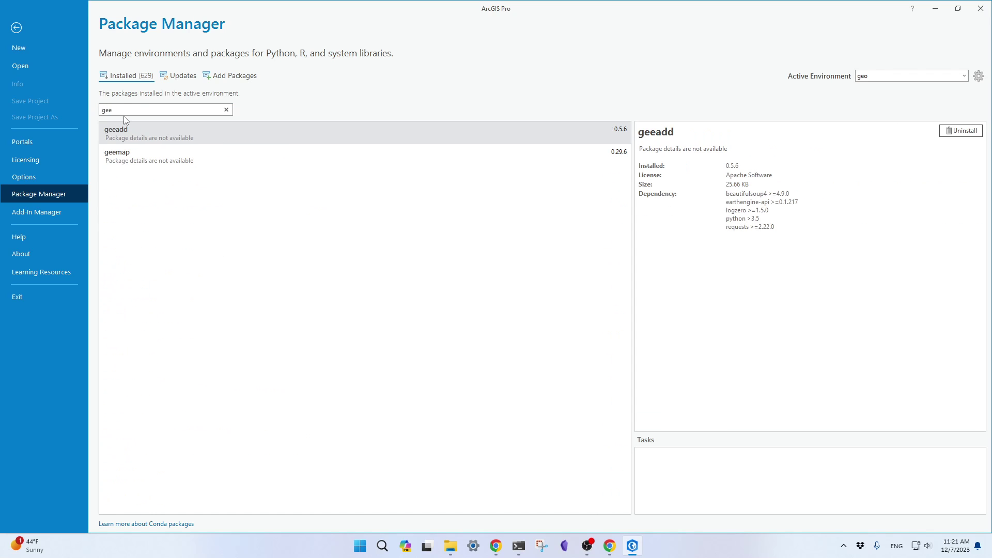
{"action": "key", "text": "BackSpace"}
{"action": "key", "text": "BackSpace"}
{"action": "key", "text": "BackSpace"}
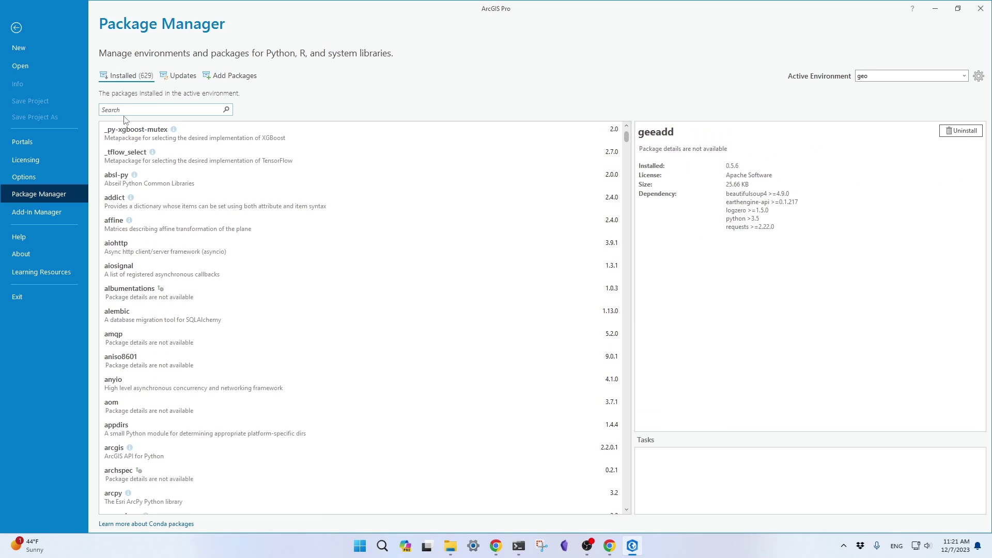
{"action": "type", "text": "leafmap"}
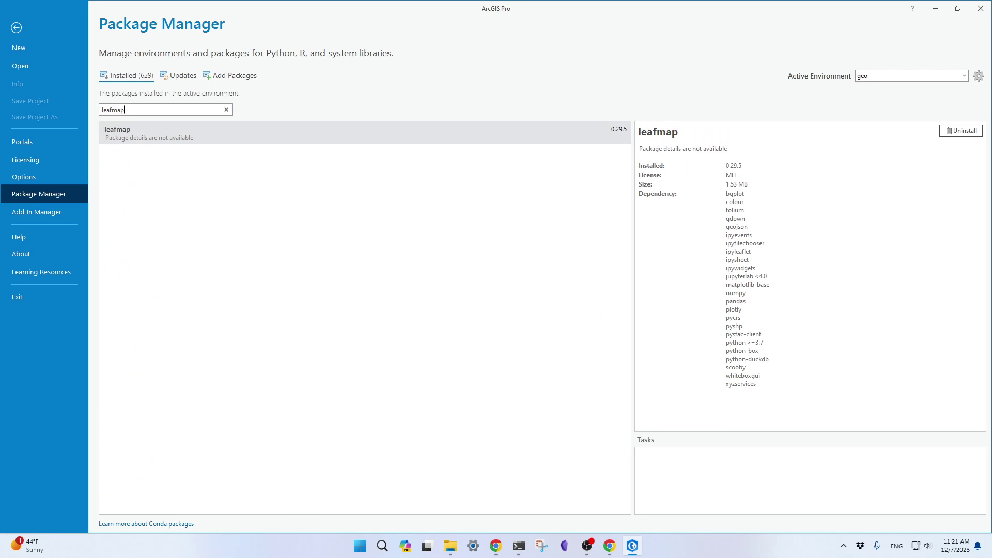
{"action": "key", "text": "BackSpace"}
{"action": "key", "text": "BackSpace"}
{"action": "key", "text": "BackSpace"}
{"action": "key", "text": "BackSpace"}
{"action": "key", "text": "BackSpace"}
{"action": "key", "text": "BackSpace"}
{"action": "key", "text": "BackSpace"}
{"action": "type", "text": "seg"}
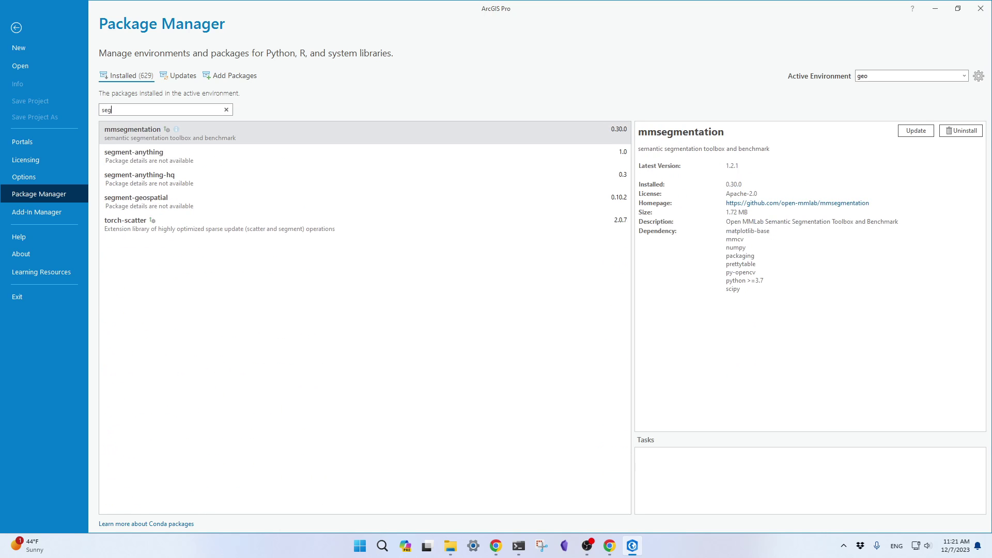
{"action": "type", "text": "m"}
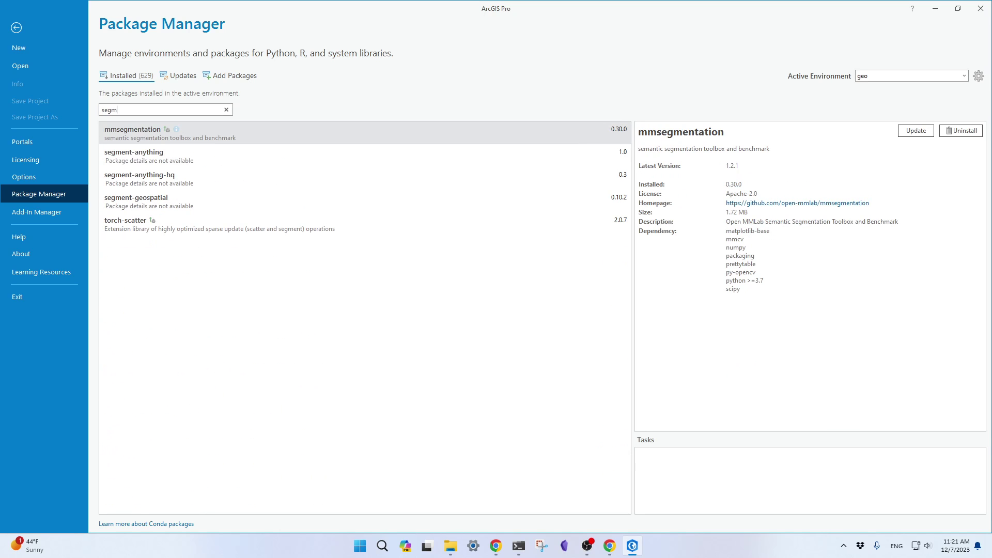
{"action": "left_click", "coordinate": [173, 203]}
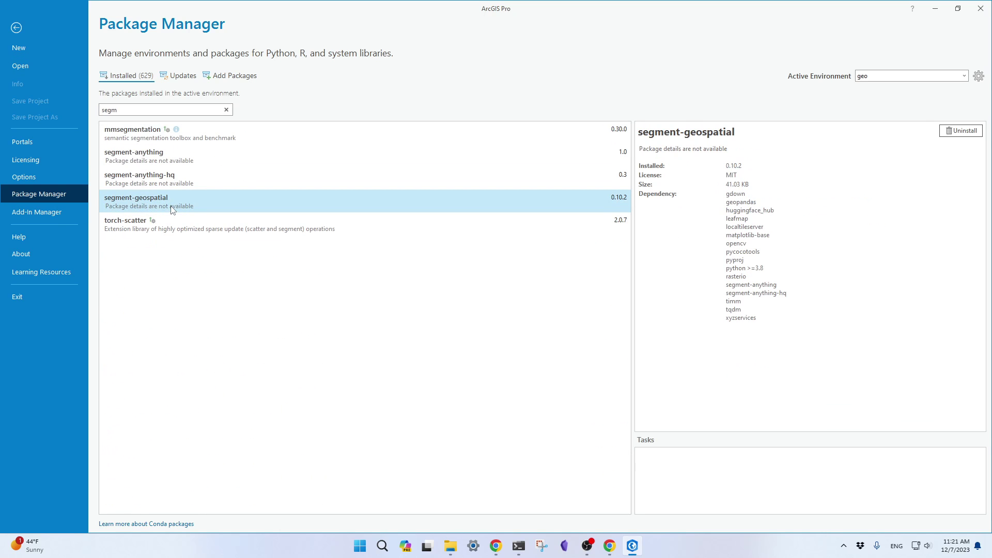
Create a new Map-template project named SAMGEO, getting past the duplicate-name warning.
{"action": "left_click", "coordinate": [17, 31]}
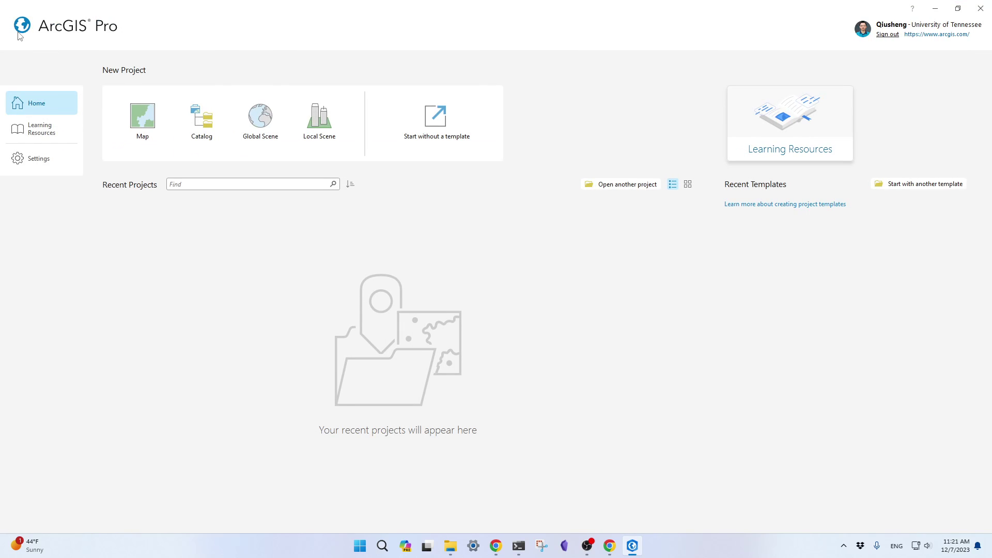
{"action": "left_click", "coordinate": [145, 113]}
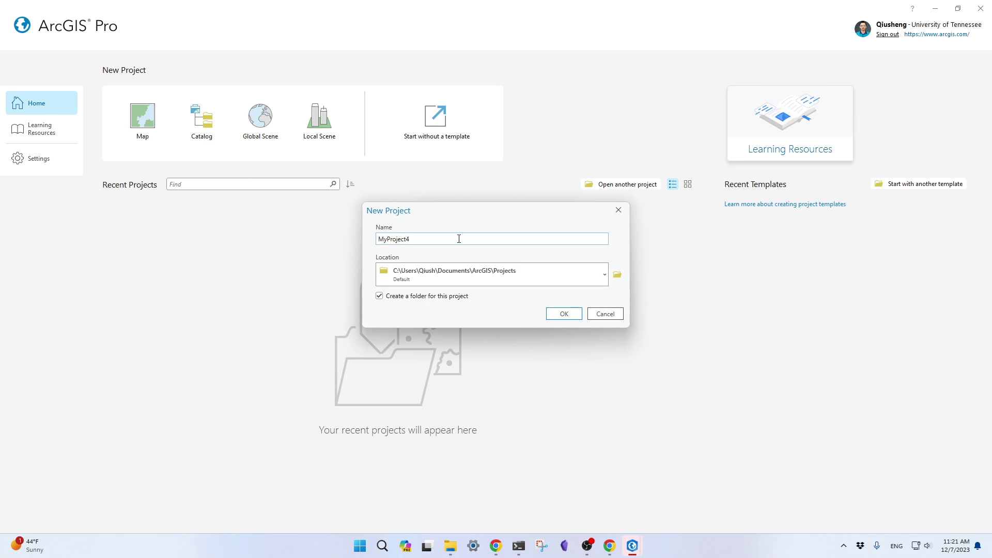
{"action": "type", "text": "SAM"}
{"action": "key", "text": "Return"}
{"action": "left_click", "coordinate": [572, 288]}
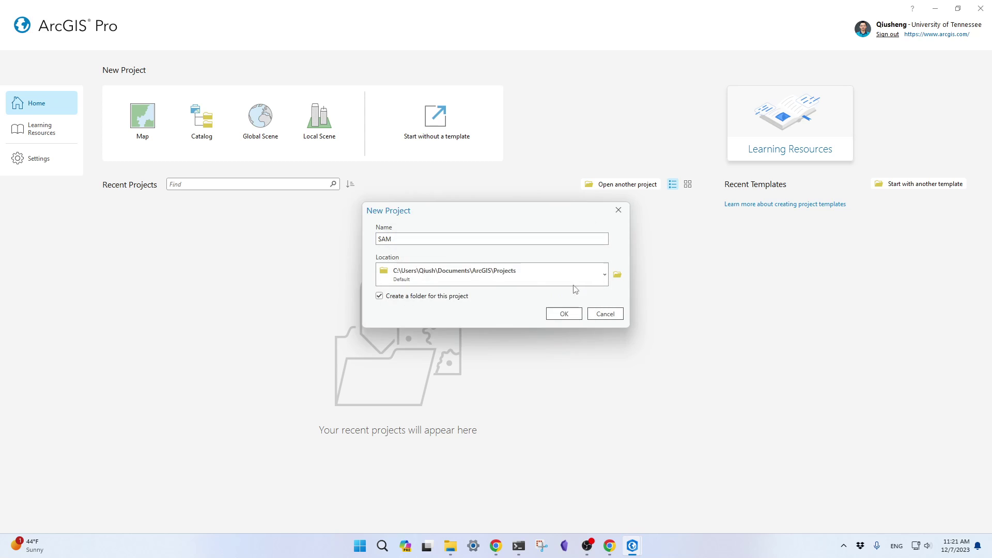
{"action": "type", "text": "GEO"}
{"action": "key", "text": "Return"}
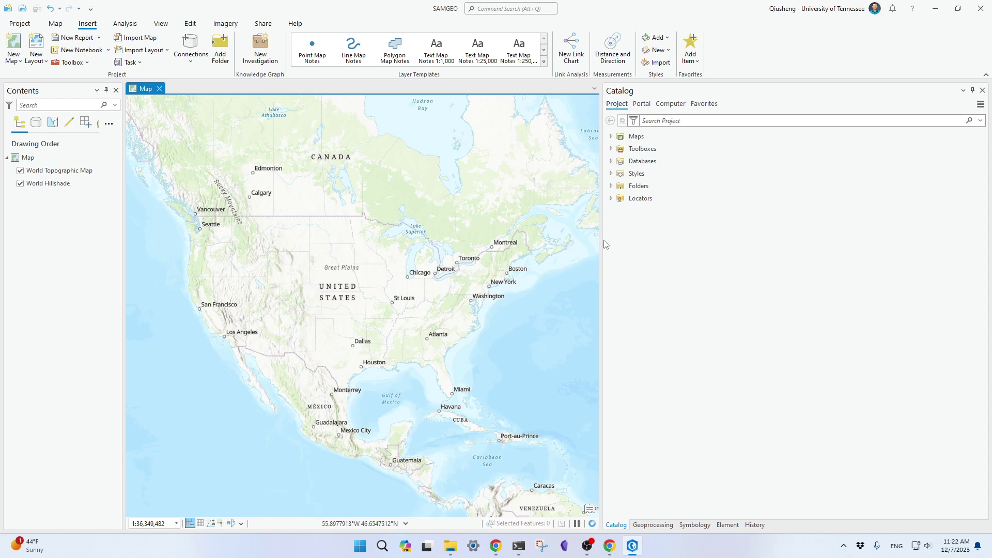
Widen the map view and insert a New Notebook into the SAMGEO project.
{"action": "left_click_drag", "start_coordinate": [602, 240], "coordinate": [696, 240]}
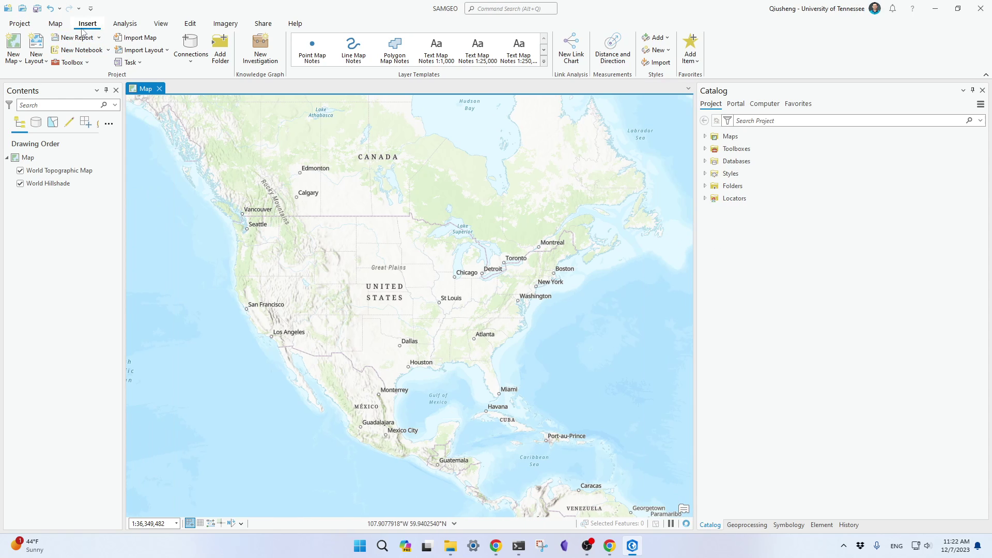
{"action": "left_click", "coordinate": [82, 50]}
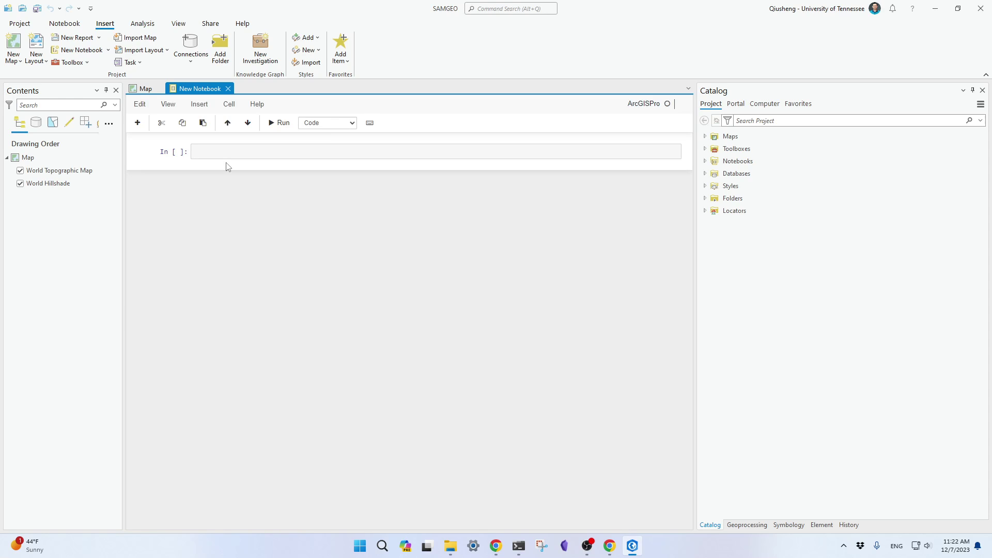
Run import leafmap in the first code cell.
{"action": "left_click", "coordinate": [215, 151]}
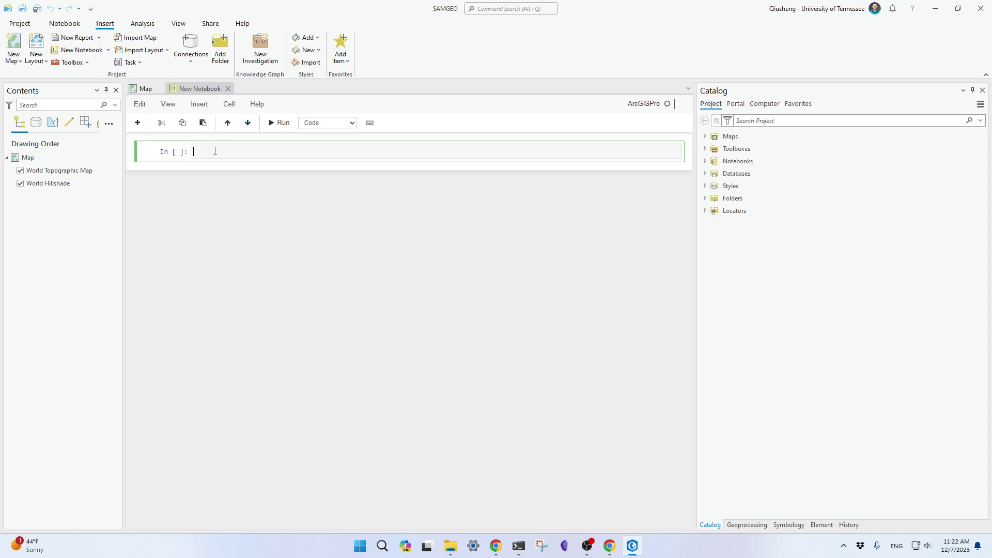
{"action": "type", "text": "IMP"}
{"action": "key", "text": "BackSpace"}
{"action": "key", "text": "BackSpace"}
{"action": "key", "text": "BackSpace"}
{"action": "type", "text": "imor"}
{"action": "type", "text": "ort leafmap"}
{"action": "key", "text": "shift+Return"}
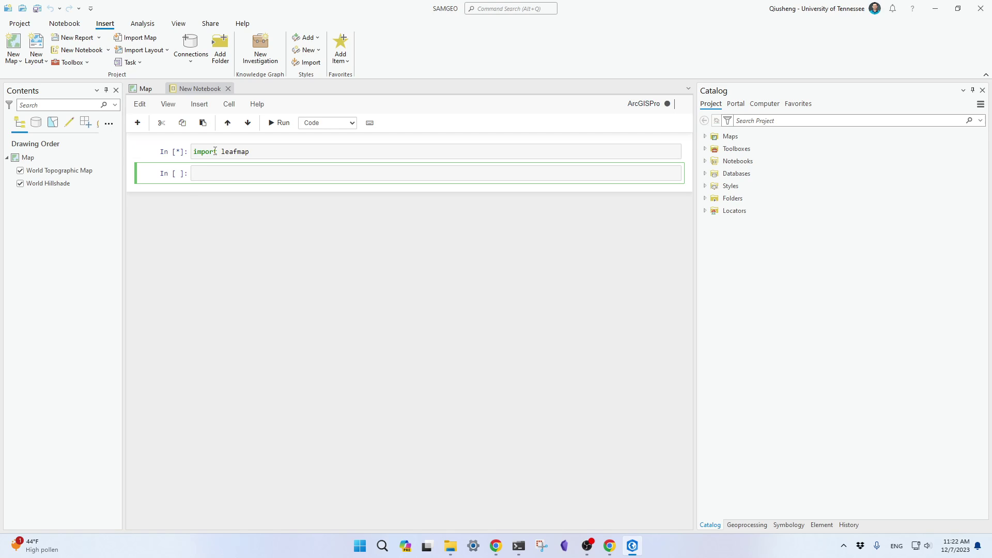
Create m = leafmap.Map() and display it as an interactive world map, toggling its tool grid.
{"action": "type", "text": "m = leafmap.Map()"}
{"action": "key", "text": "Return"}
{"action": "type", "text": "m"}
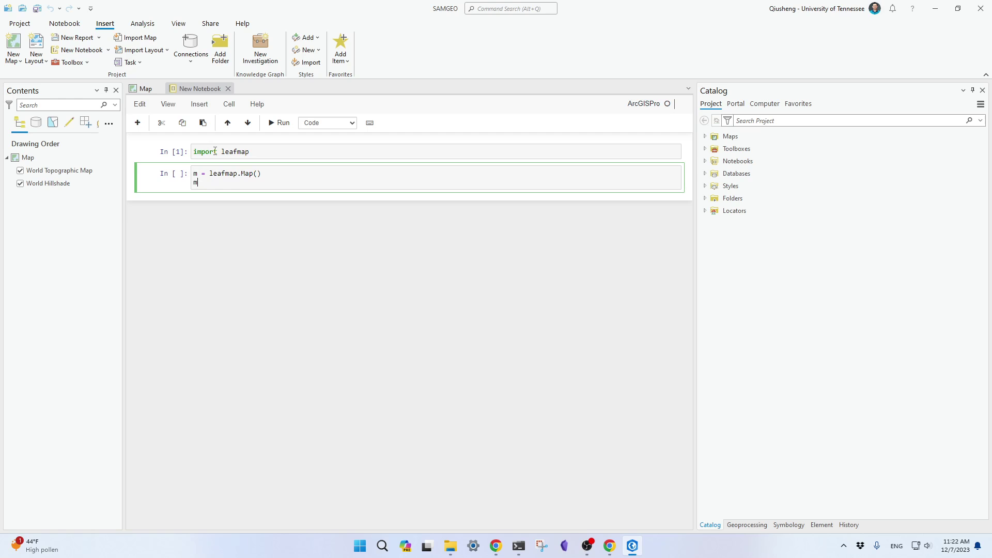
{"action": "key", "text": "shift+Return"}
{"action": "scroll", "coordinate": [401, 270], "scroll_direction": "up", "scroll_amount": 3}
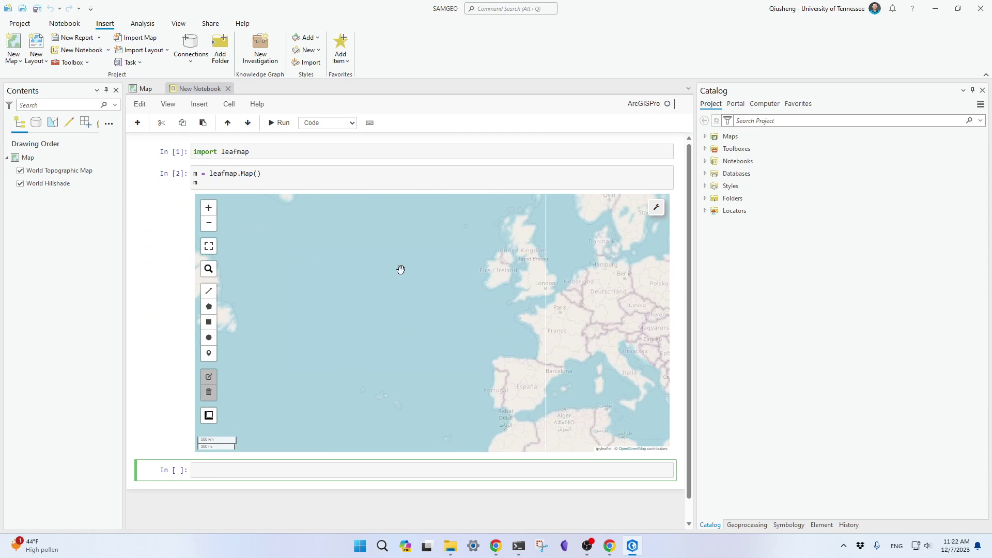
{"action": "scroll", "coordinate": [401, 269], "scroll_direction": "down", "scroll_amount": 3}
{"action": "left_click", "coordinate": [656, 207]}
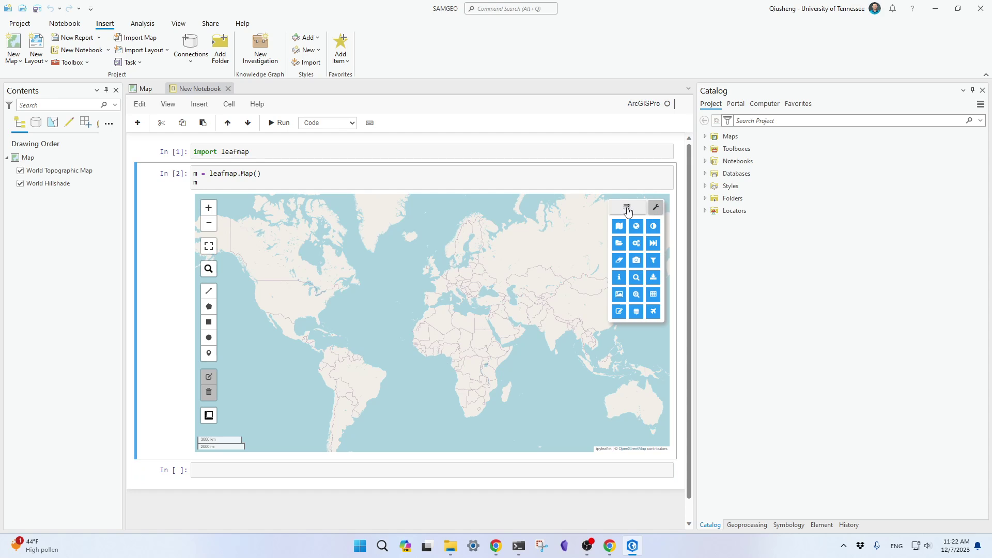
{"action": "left_click", "coordinate": [656, 208]}
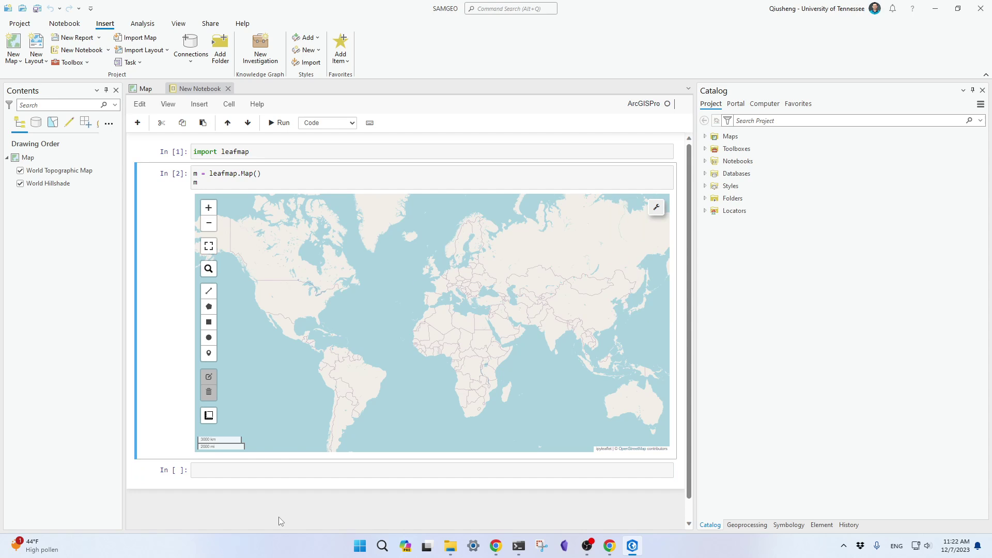
{"action": "left_click", "coordinate": [265, 473]}
Import geemap and display m = geemap.Map(), panning the map toward North America.
{"action": "type", "text": "import geemap"}
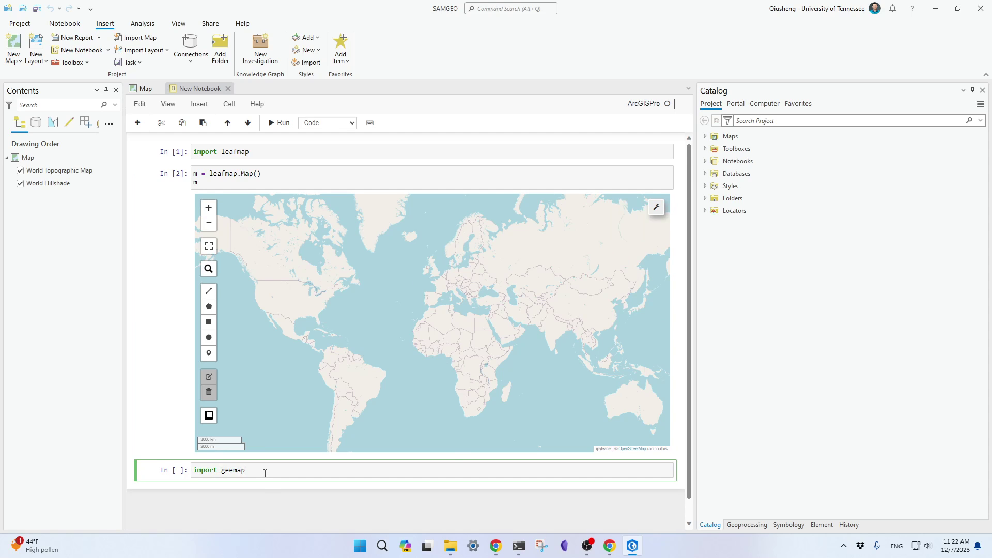
{"action": "key", "text": "shift+Return"}
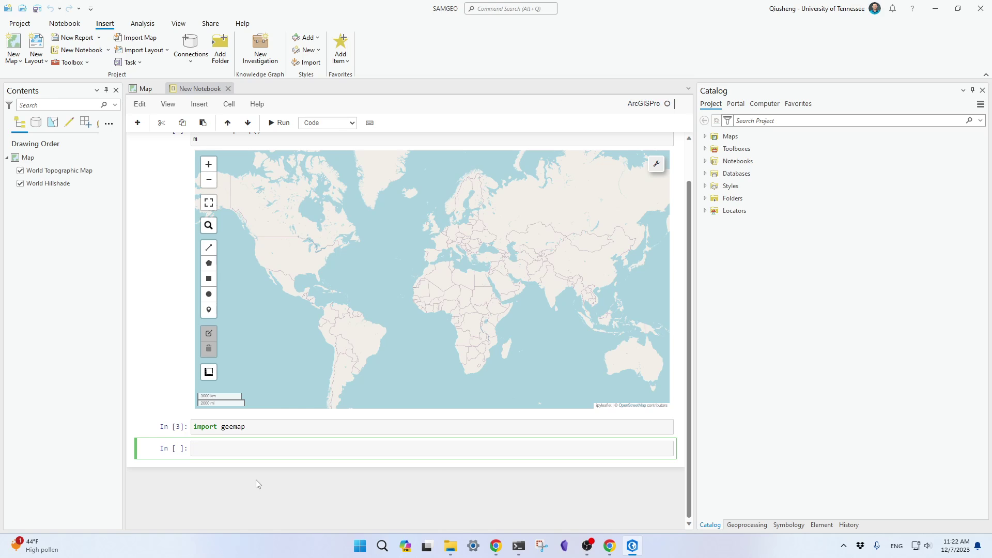
{"action": "type", "text": "m = geemap.Map()"}
{"action": "key", "text": "Return"}
{"action": "type", "text": "m"}
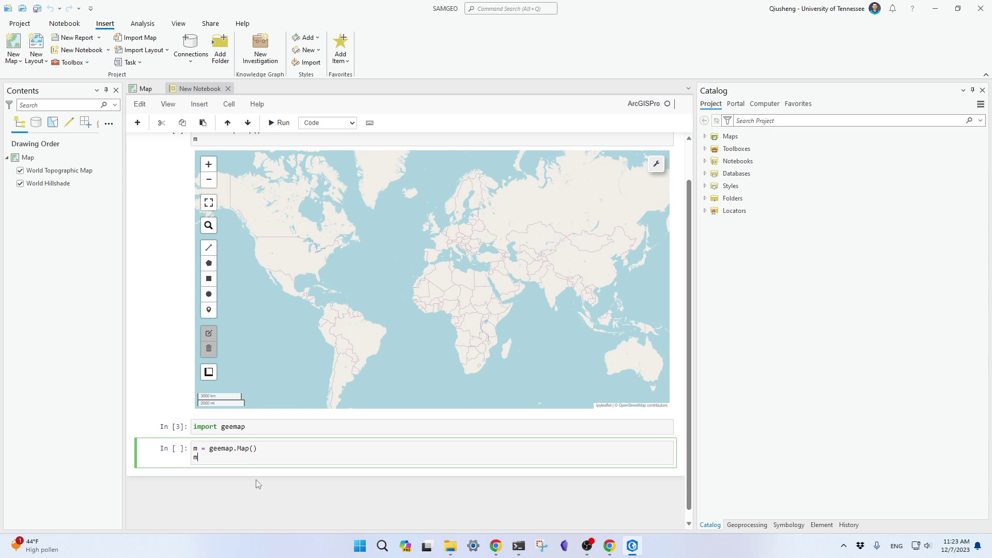
{"action": "key", "text": "shift+Return"}
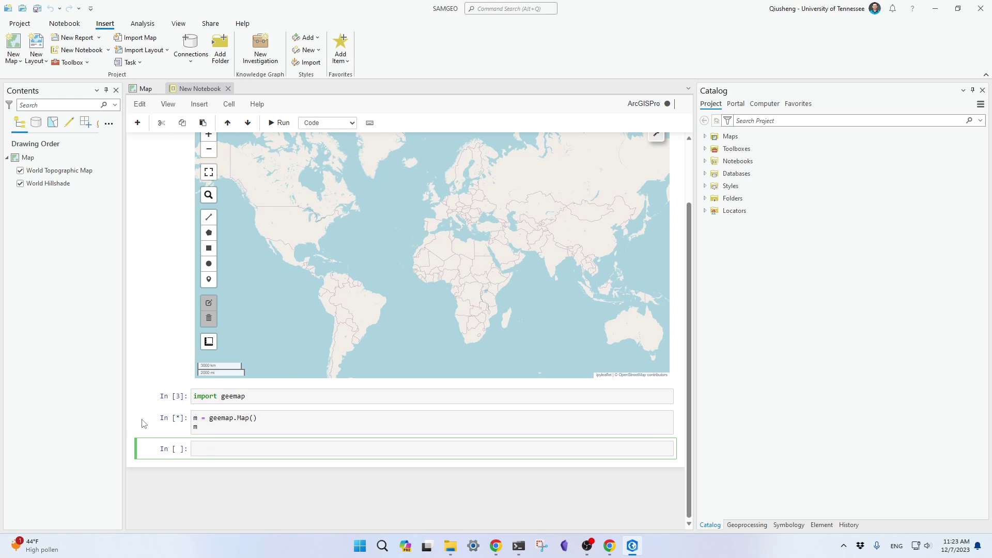
{"action": "scroll", "coordinate": [143, 424], "scroll_direction": "down", "scroll_amount": 5}
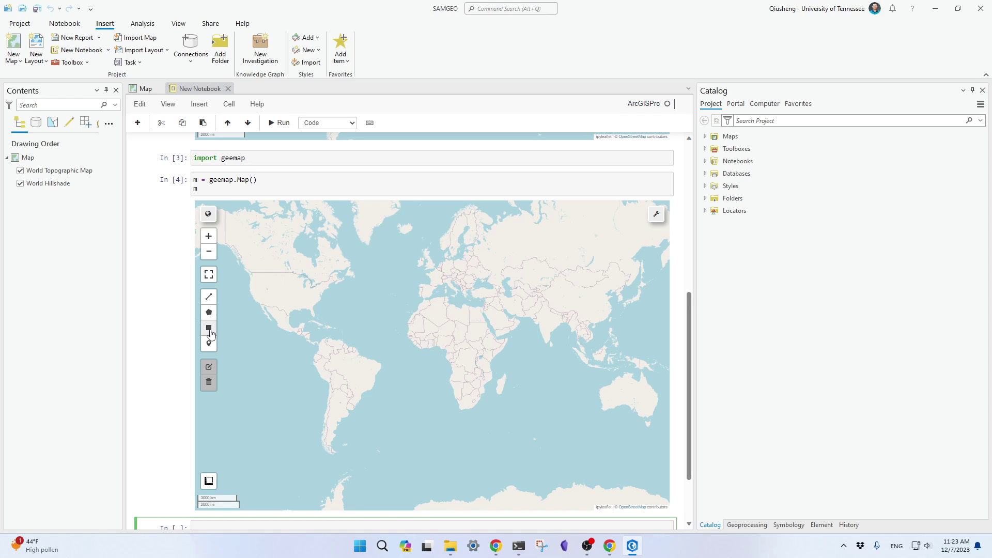
{"action": "left_click_drag", "start_coordinate": [268, 283], "coordinate": [337, 312]}
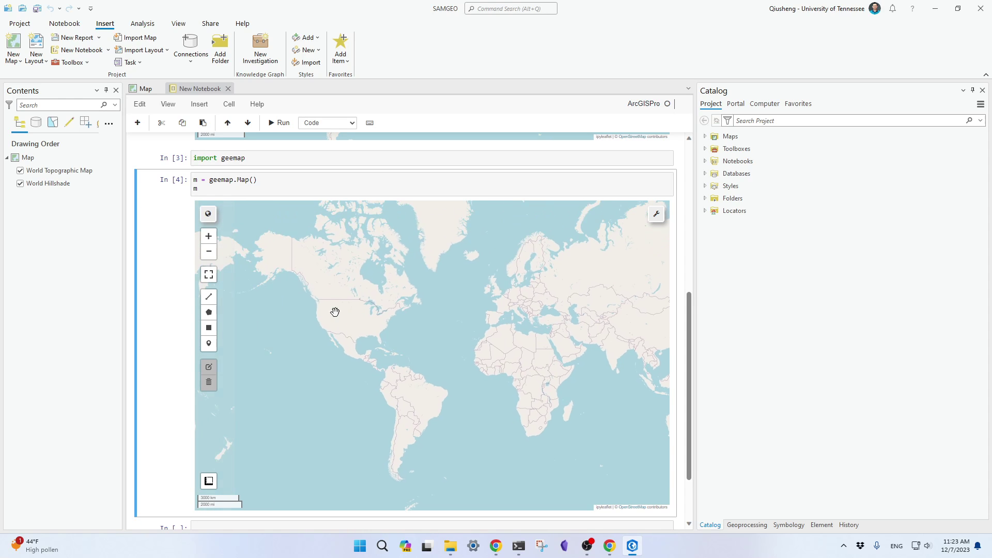
{"action": "scroll", "coordinate": [337, 312], "scroll_direction": "up", "scroll_amount": 1}
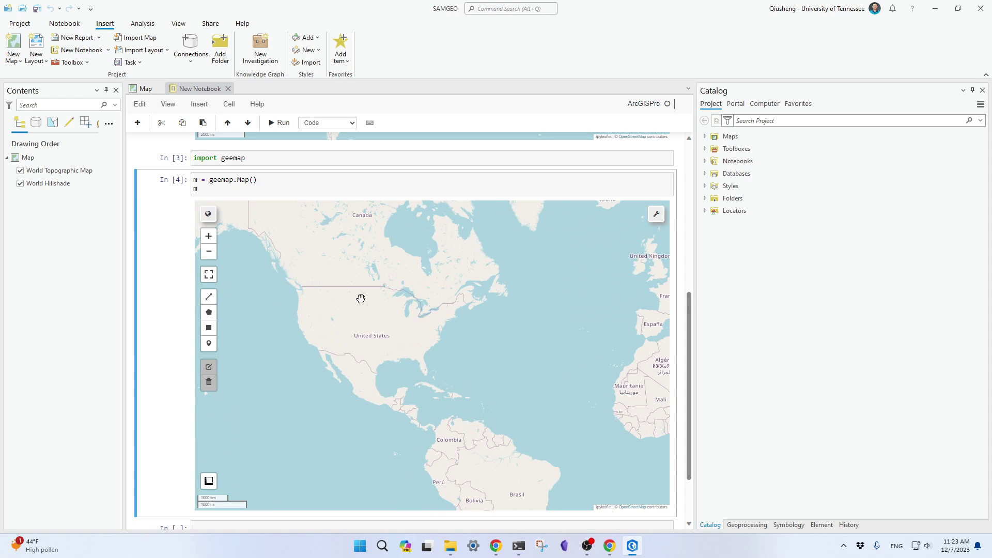
{"action": "scroll", "coordinate": [164, 328], "scroll_direction": "down", "scroll_amount": 2}
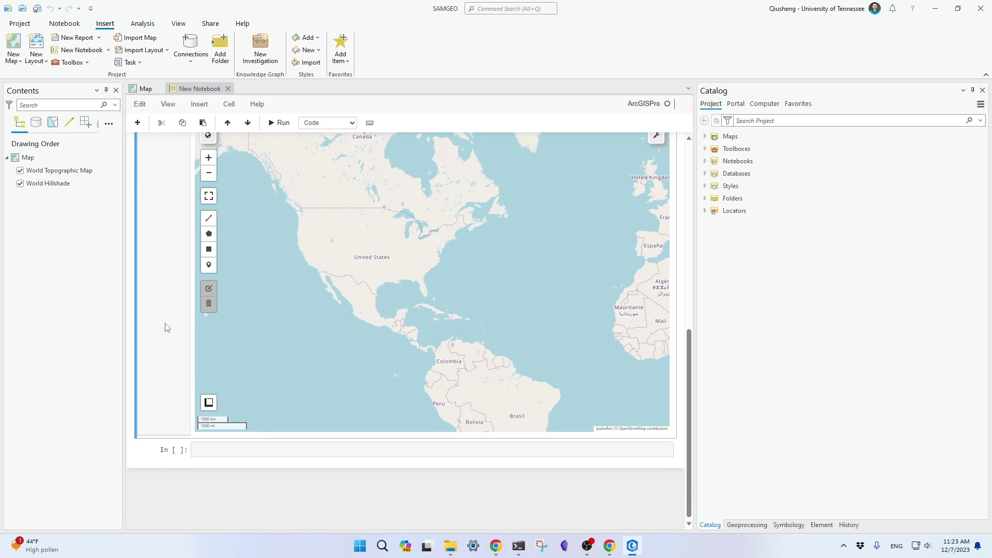
Run import samgeo in the empty cell below the map.
{"action": "left_click", "coordinate": [275, 449]}
{"action": "type", "text": "import samgeo"}
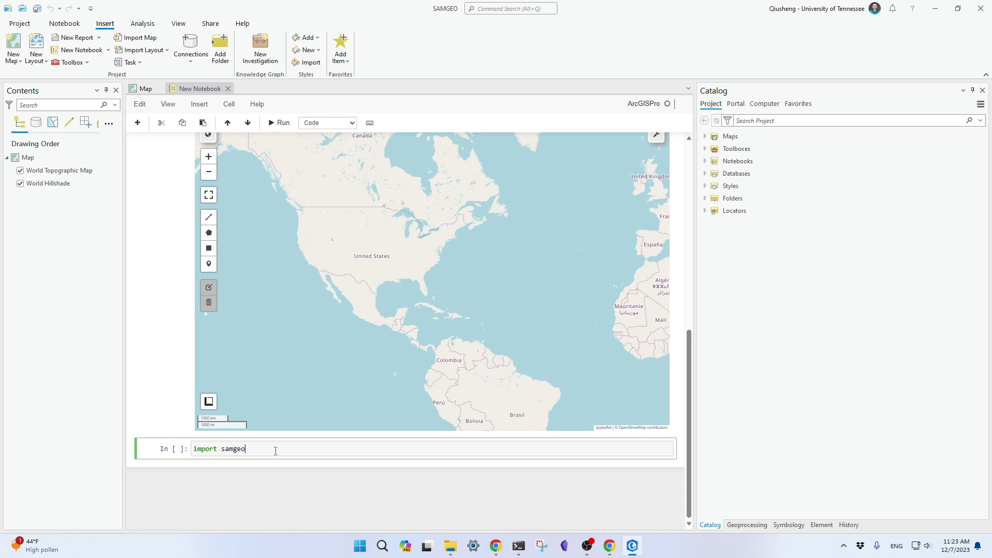
{"action": "key", "text": "shift+Return"}
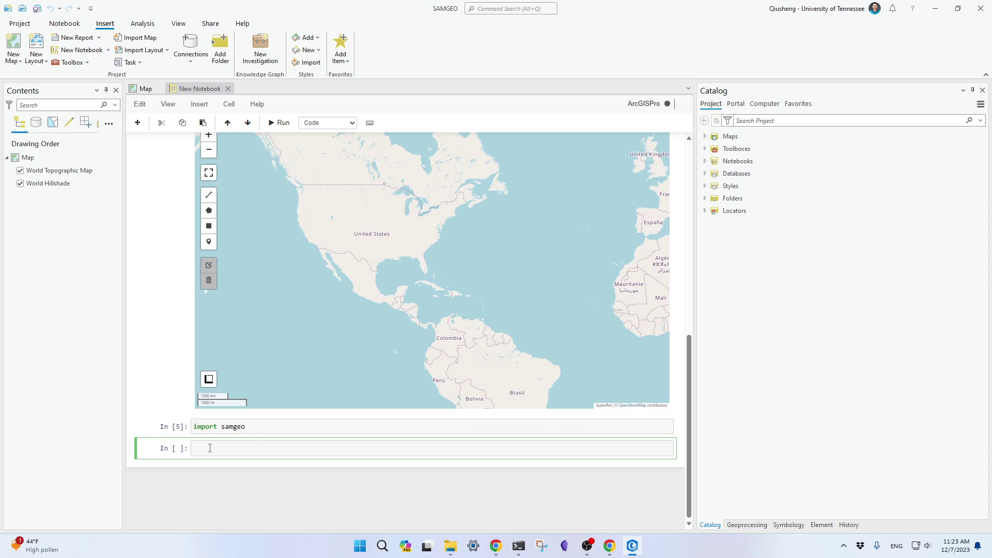
Copy the Import libraries code (os, leafmap, SamGeo) from the samgeo ArcGIS example page.
{"action": "left_click", "coordinate": [610, 545]}
{"action": "scroll", "coordinate": [490, 240], "scroll_direction": "up", "scroll_amount": 15}
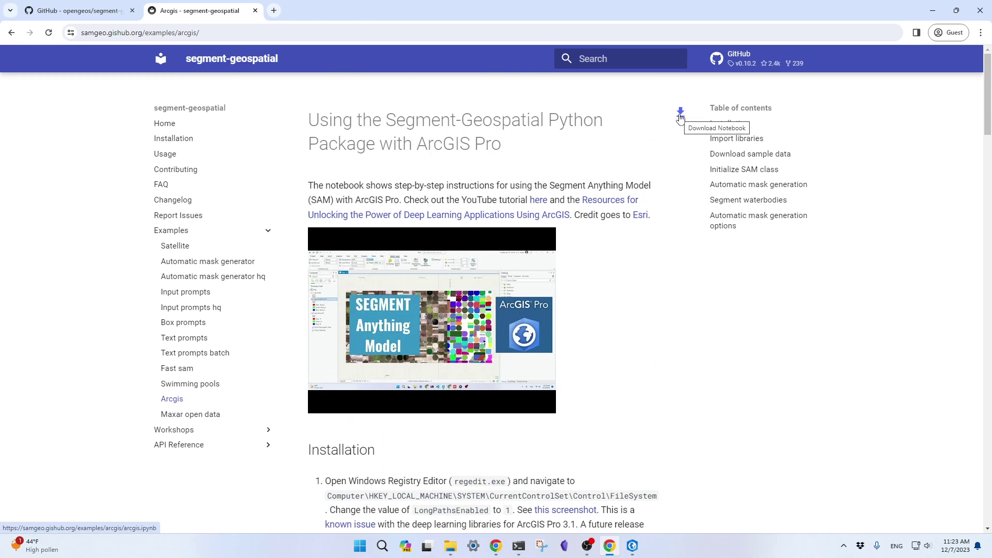
{"action": "scroll", "coordinate": [689, 340], "scroll_direction": "down", "scroll_amount": 9}
{"action": "scroll", "coordinate": [457, 331], "scroll_direction": "down", "scroll_amount": 10}
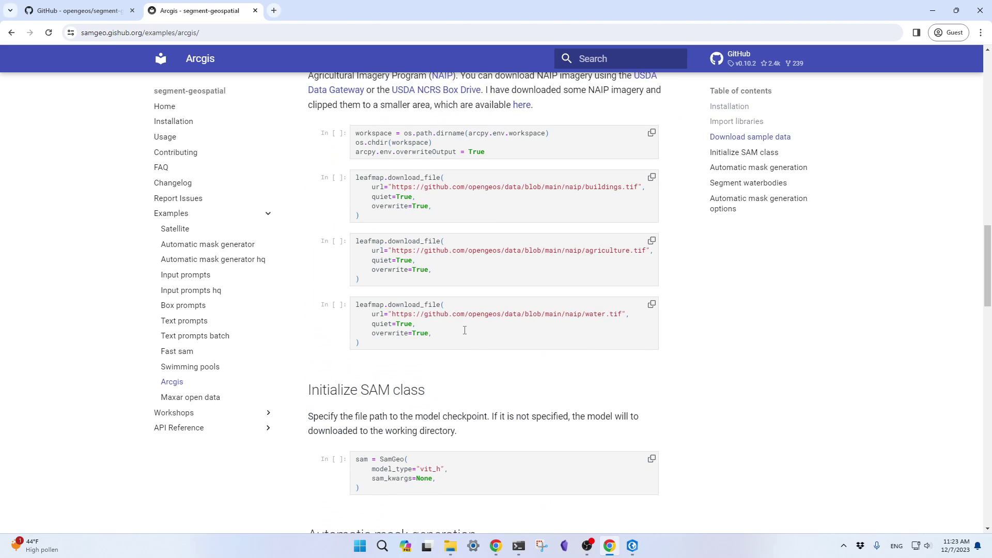
{"action": "scroll", "coordinate": [376, 333], "scroll_direction": "down", "scroll_amount": 4}
{"action": "scroll", "coordinate": [436, 376], "scroll_direction": "up", "scroll_amount": 10}
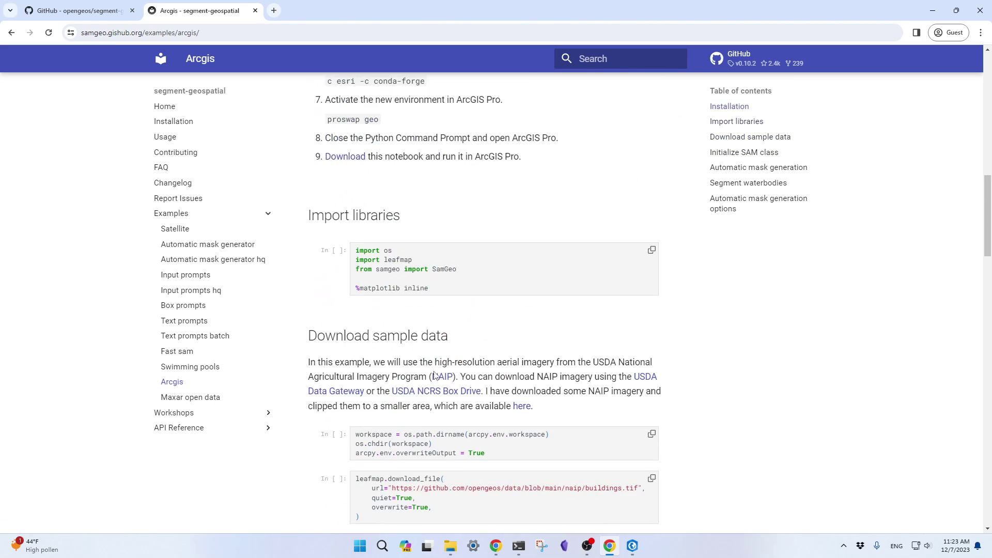
{"action": "left_click", "coordinate": [651, 259]}
Paste the os, leafmap and SamGeo imports into a cell, drop %matplotlib inline, and run it.
{"action": "left_click", "coordinate": [933, 10]}
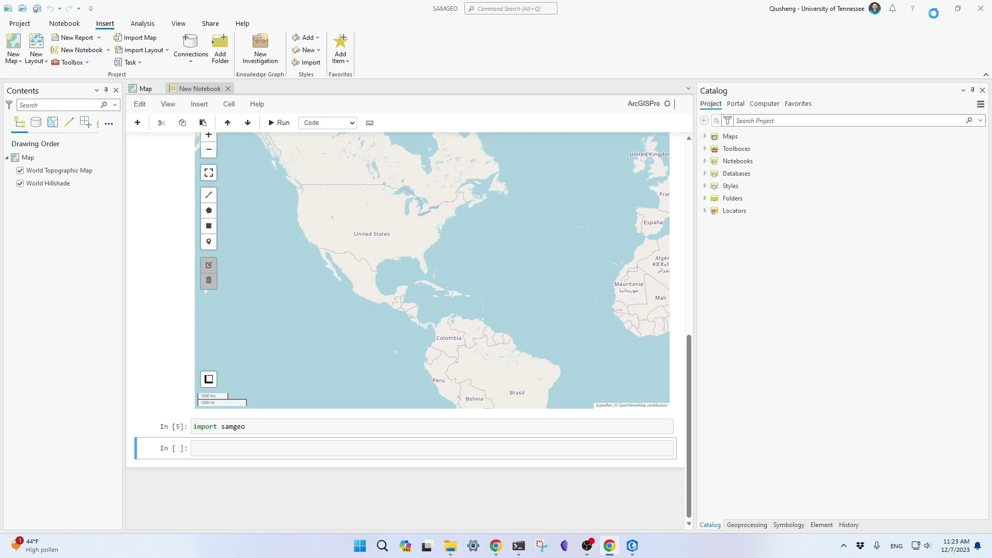
{"action": "left_click", "coordinate": [210, 444]}
{"action": "key", "text": "ctrl+v"}
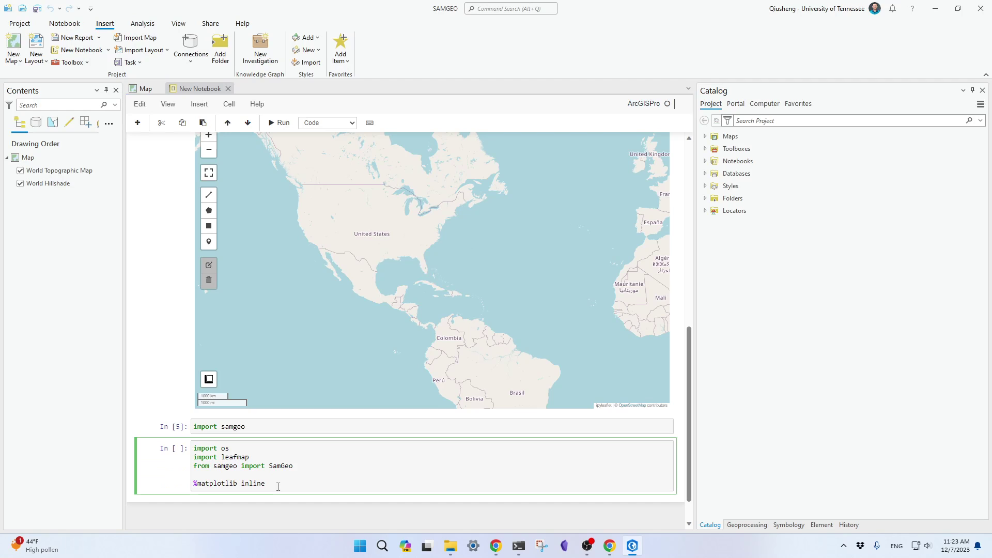
{"action": "left_click_drag", "start_coordinate": [276, 486], "coordinate": [175, 479]}
{"action": "key", "text": "BackSpace"}
{"action": "key", "text": "ctrl+Return"}
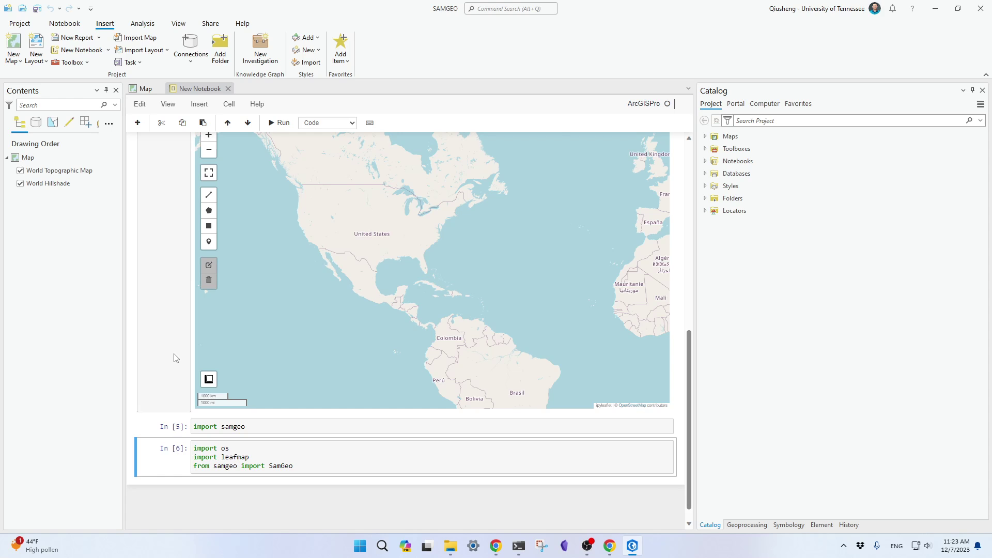
Switch the first leafmap map's basemap to Google Satellite.
{"action": "scroll", "coordinate": [175, 356], "scroll_direction": "up", "scroll_amount": 5}
{"action": "scroll", "coordinate": [175, 357], "scroll_direction": "up", "scroll_amount": 3}
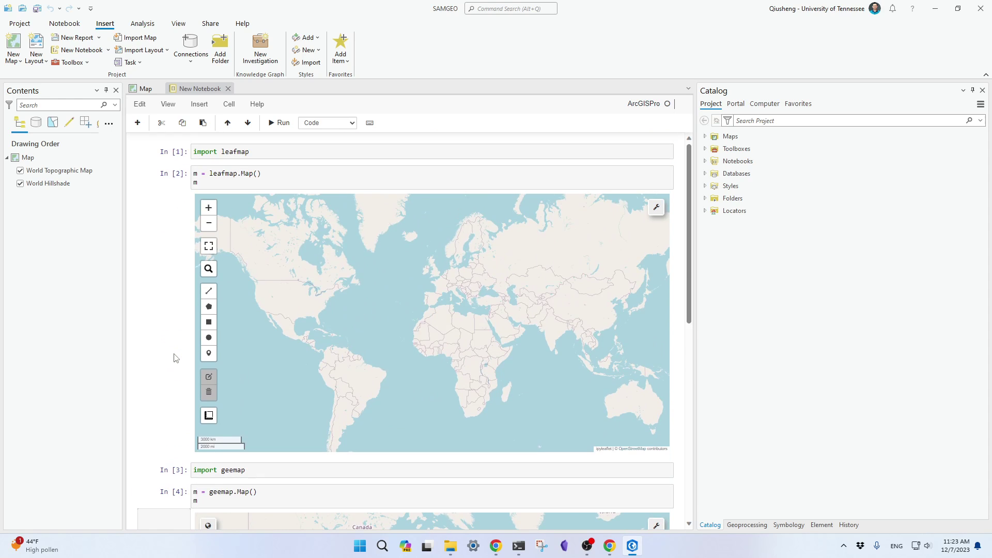
{"action": "left_click", "coordinate": [657, 209]}
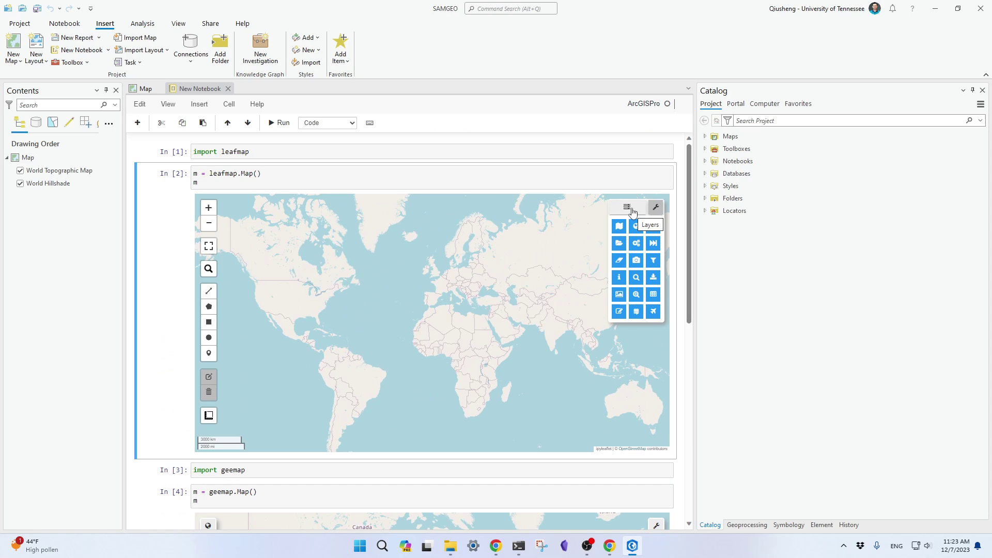
{"action": "left_click", "coordinate": [619, 226]}
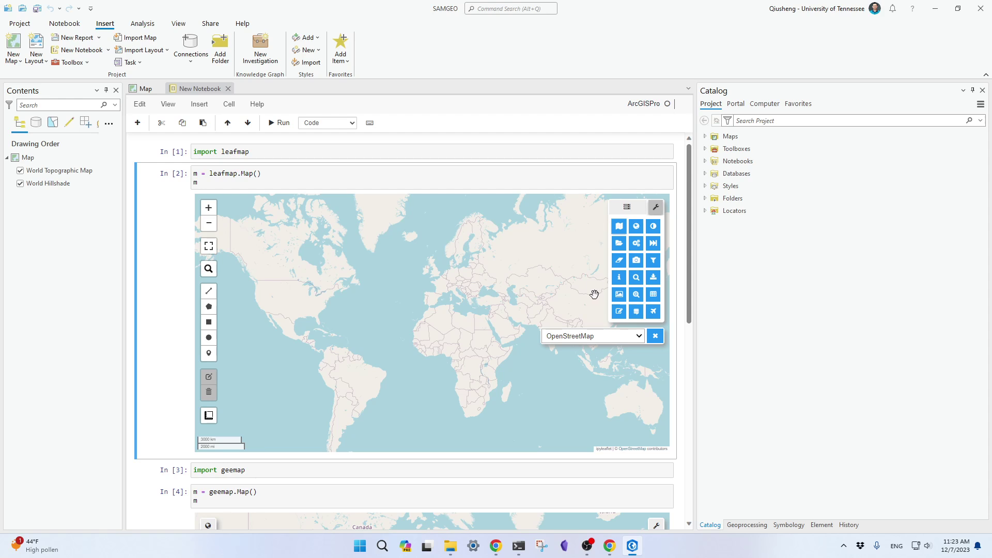
{"action": "left_click", "coordinate": [587, 336]}
{"action": "left_click", "coordinate": [587, 367]}
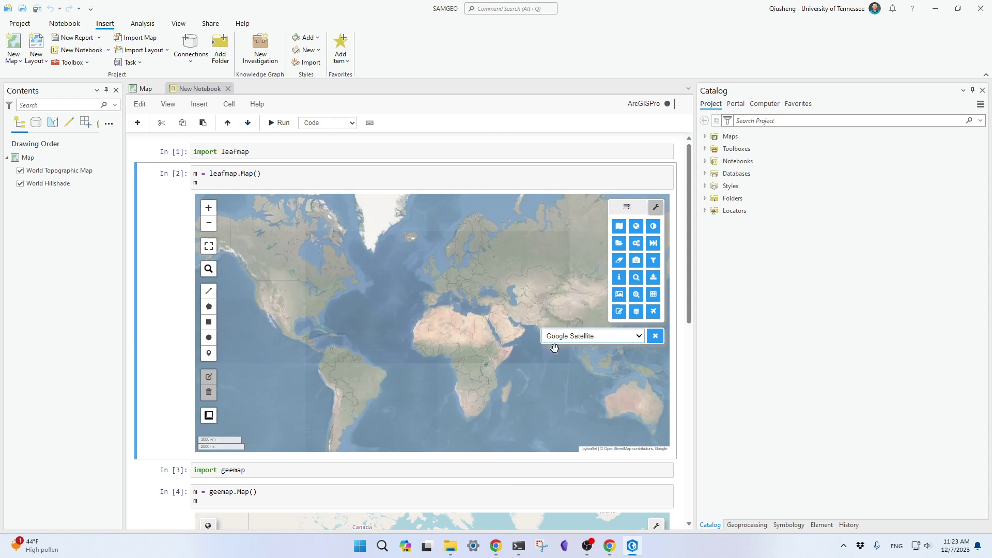
{"action": "left_click", "coordinate": [655, 335]}
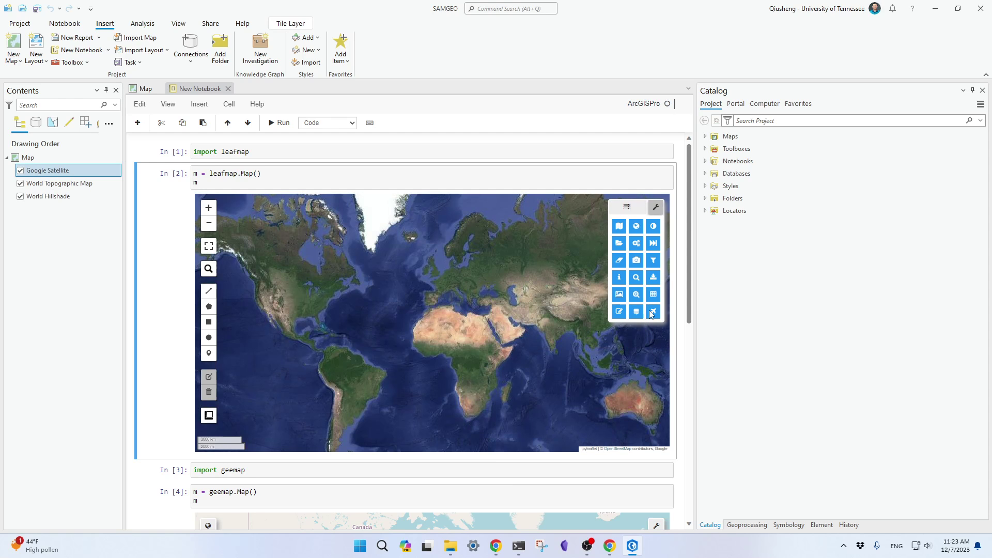
{"action": "left_click", "coordinate": [655, 207]}
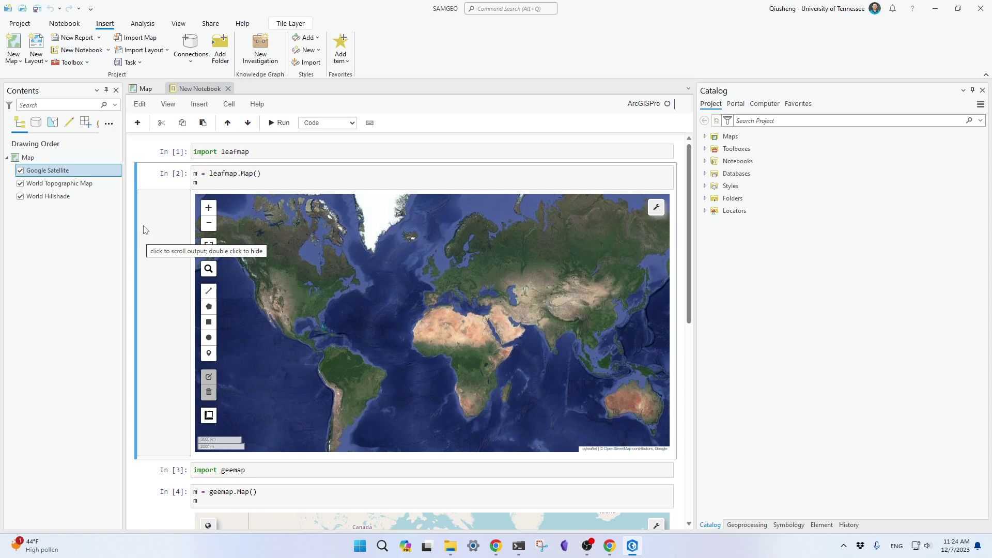
Bring back the samgeo ArcGIS example page at its Installation steps and select its URL.
{"action": "left_click", "coordinate": [609, 548]}
{"action": "scroll", "coordinate": [396, 295], "scroll_direction": "up", "scroll_amount": 10}
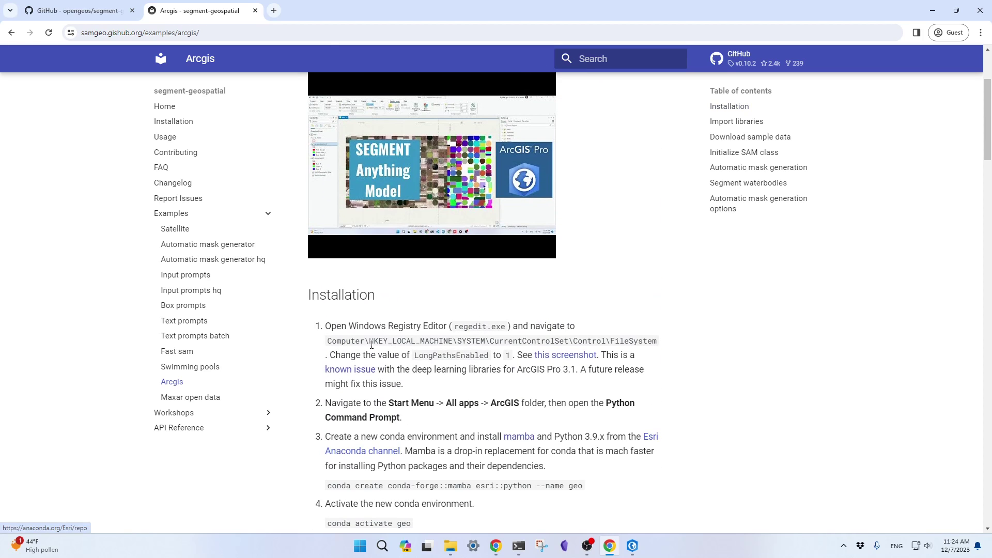
{"action": "scroll", "coordinate": [397, 305], "scroll_direction": "down", "scroll_amount": 4}
{"action": "scroll", "coordinate": [399, 310], "scroll_direction": "up", "scroll_amount": 2}
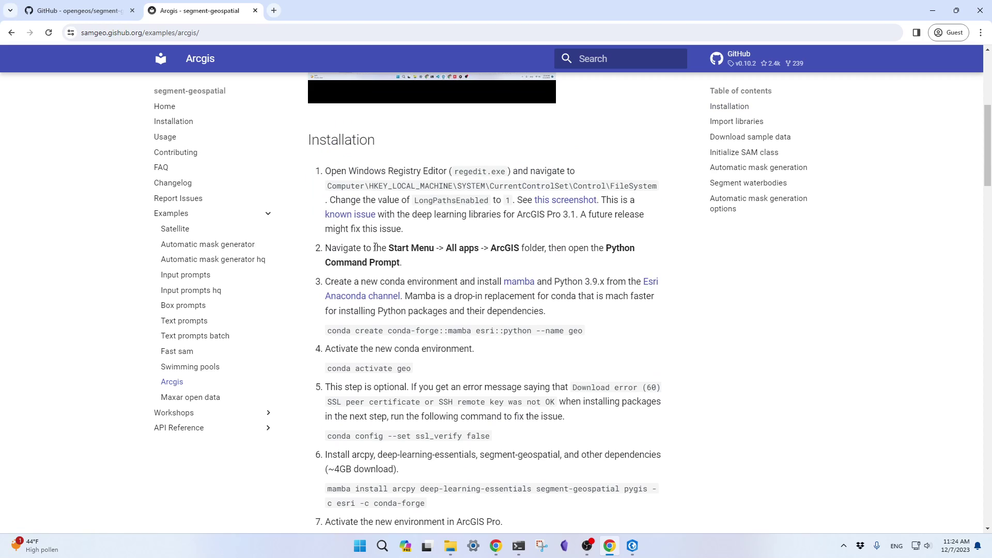
{"action": "left_click", "coordinate": [173, 32]}
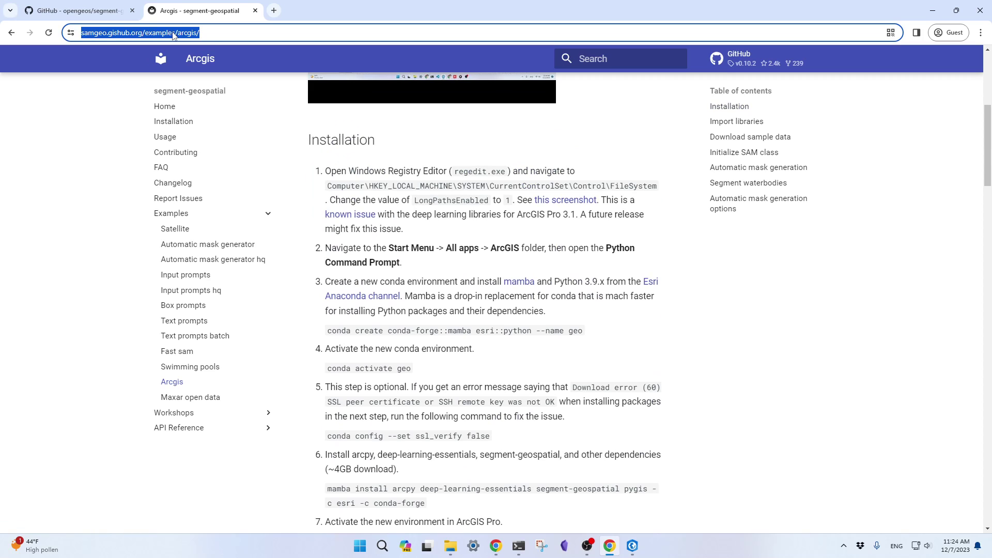